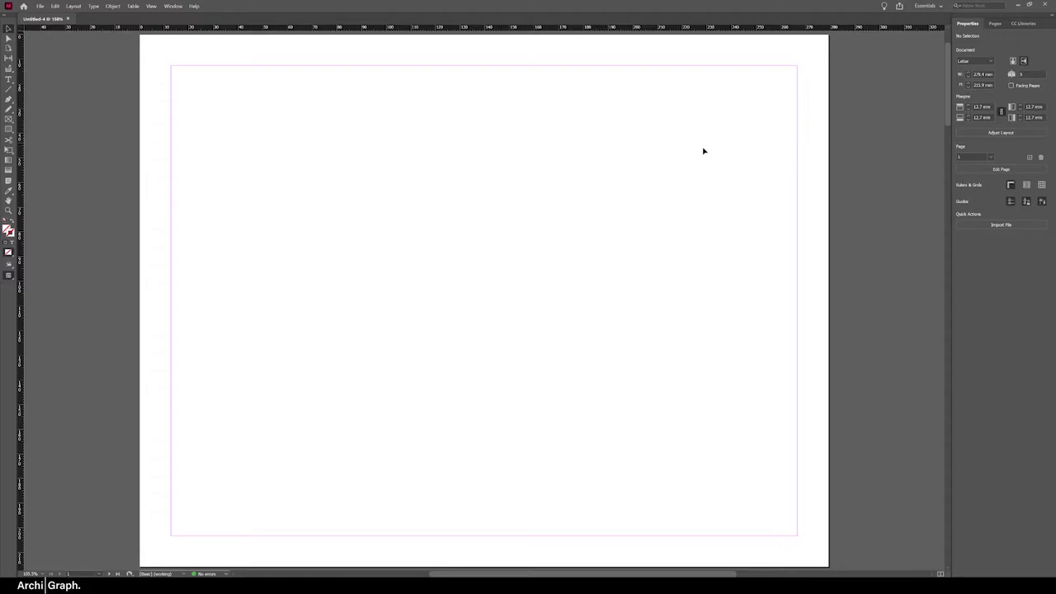
Switch the workspace to Essentials Classic, then to the Advanced workspace
click(173, 6)
mouse_move(185, 23)
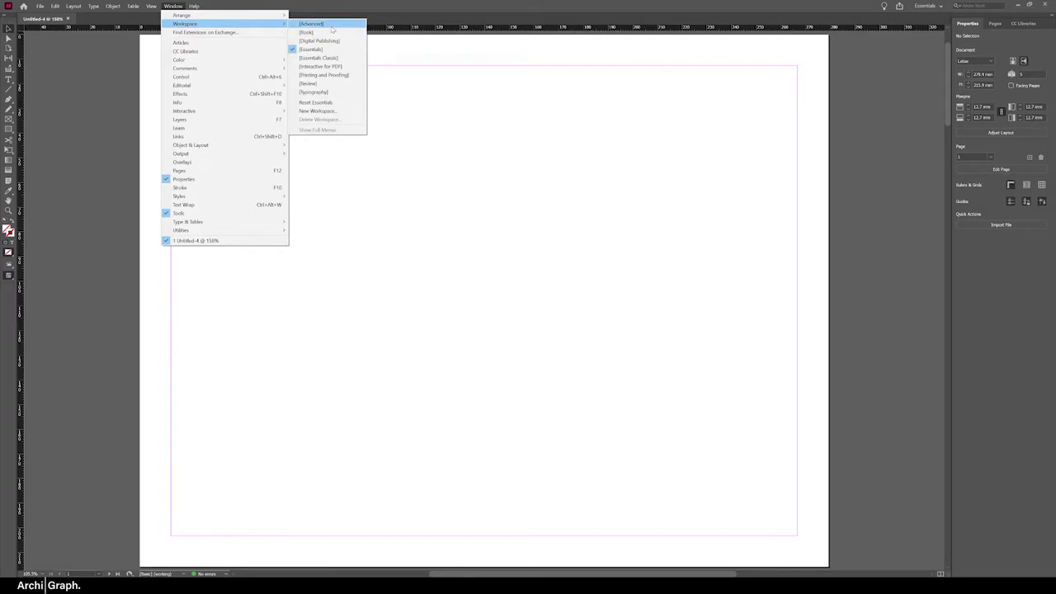
click(319, 58)
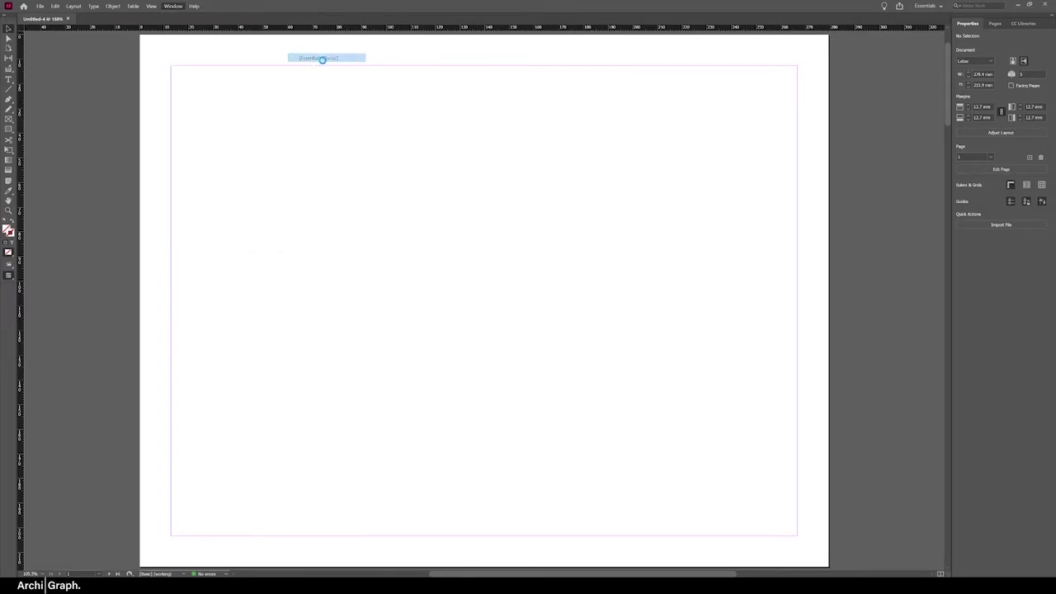
click(174, 5)
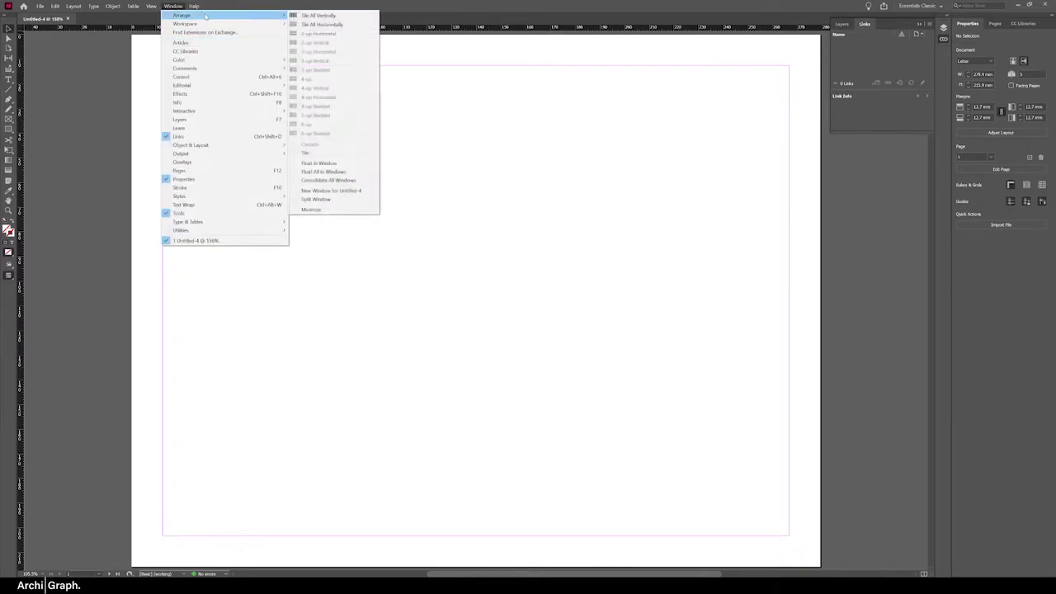
click(173, 6)
click(173, 6)
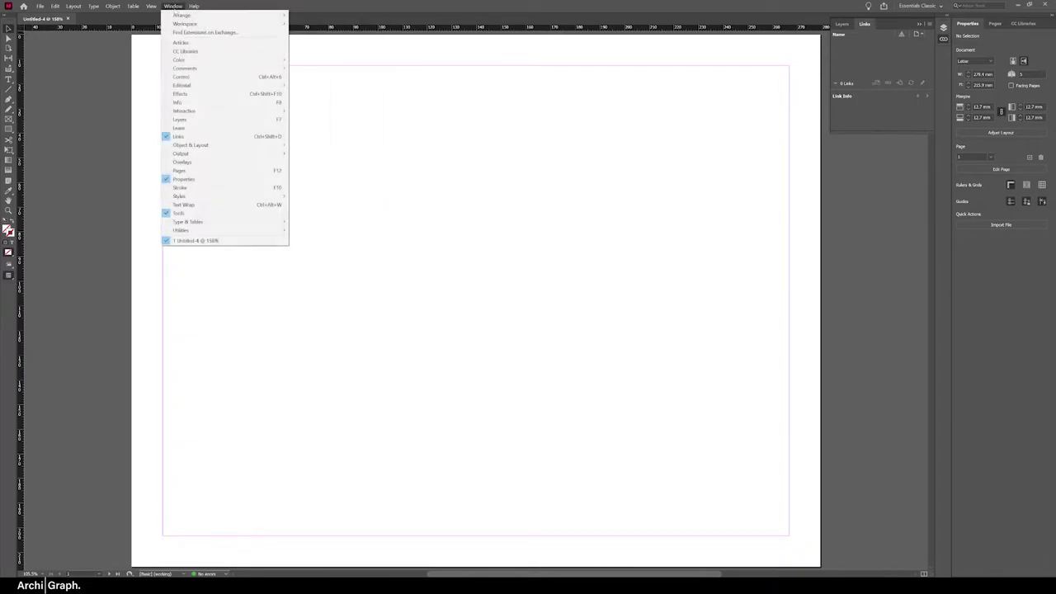
mouse_move(185, 23)
click(312, 23)
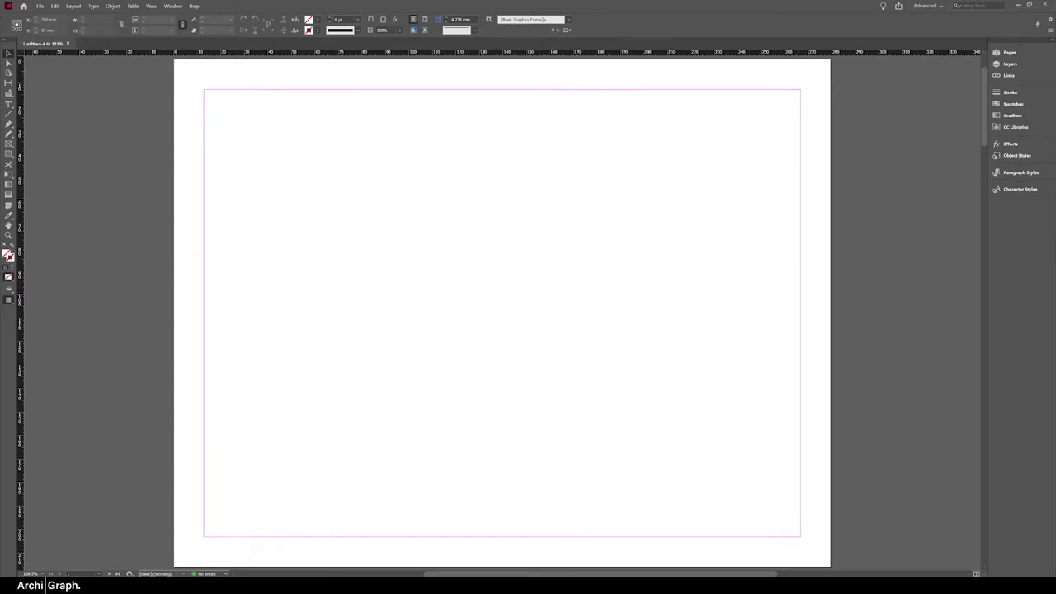
Pull the Layers panel out of the dock and dock it as its own column
click(1015, 52)
click(1011, 64)
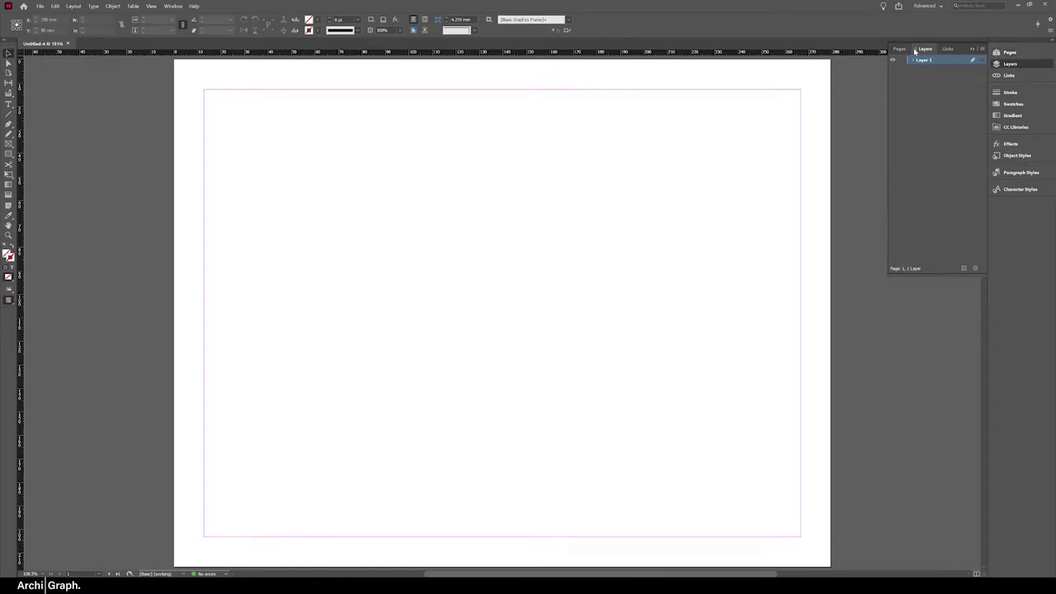
drag(916, 51, 678, 122)
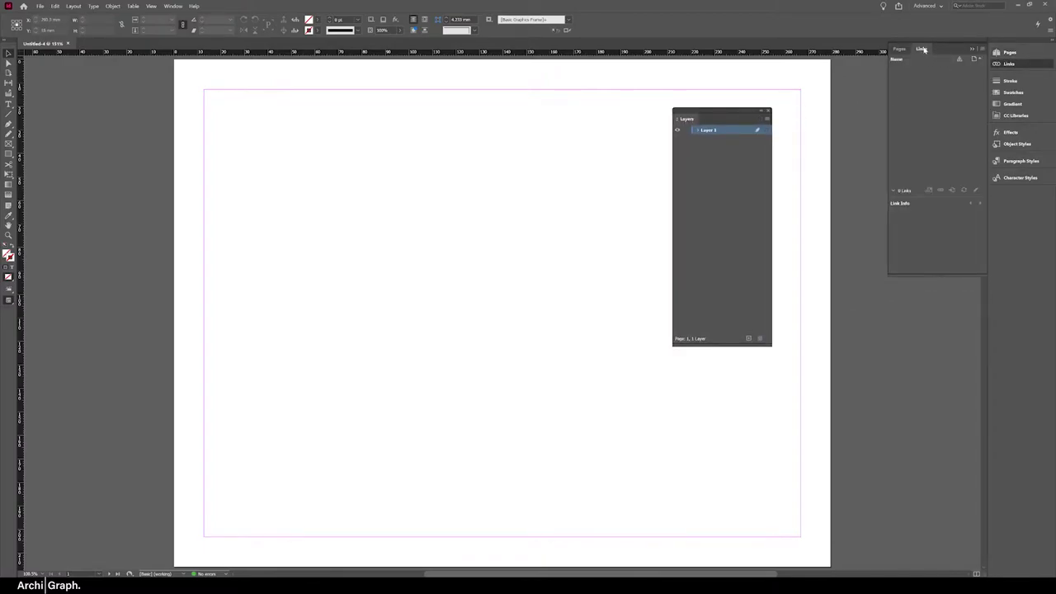
drag(923, 50, 847, 167)
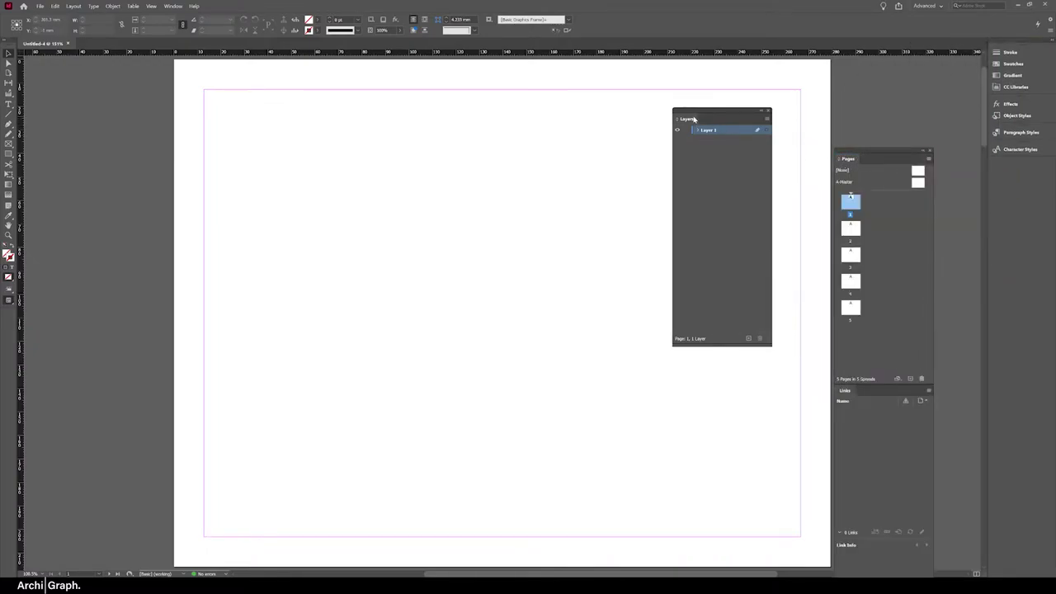
drag(694, 119, 1052, 66)
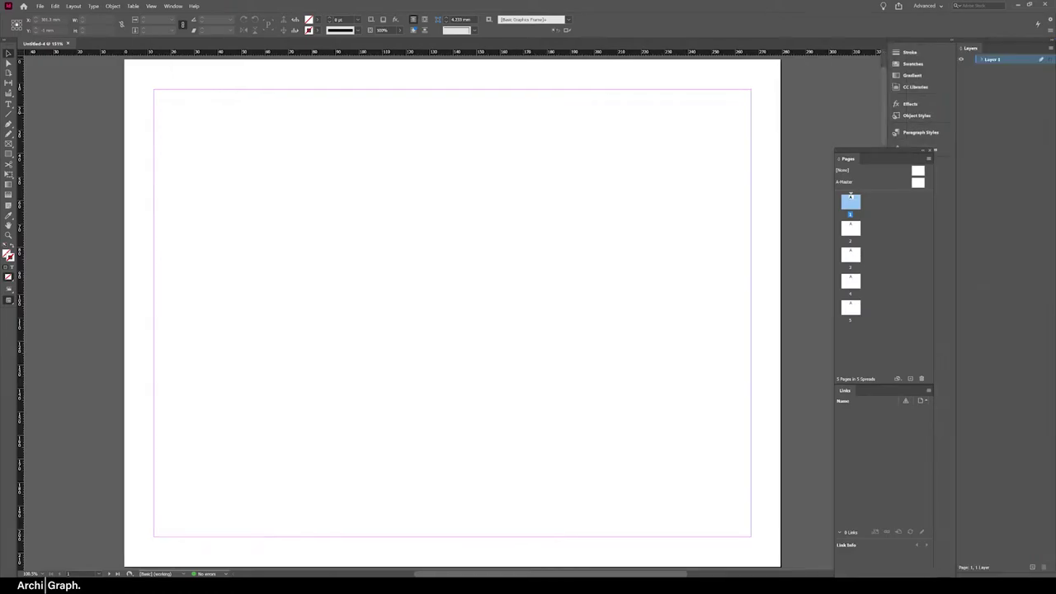
Group the Links and Pages panels together as tabs
click(850, 169)
drag(846, 390, 862, 161)
drag(844, 392, 1001, 569)
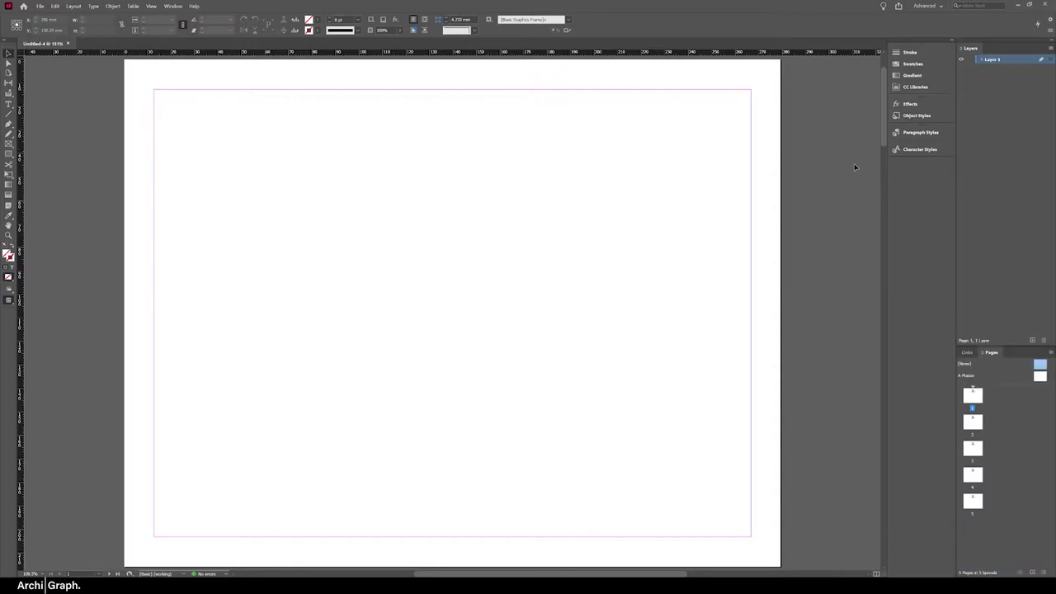
Dock the Align panel below Pages and enlarge Pages to show all five thumbnails
click(180, 6)
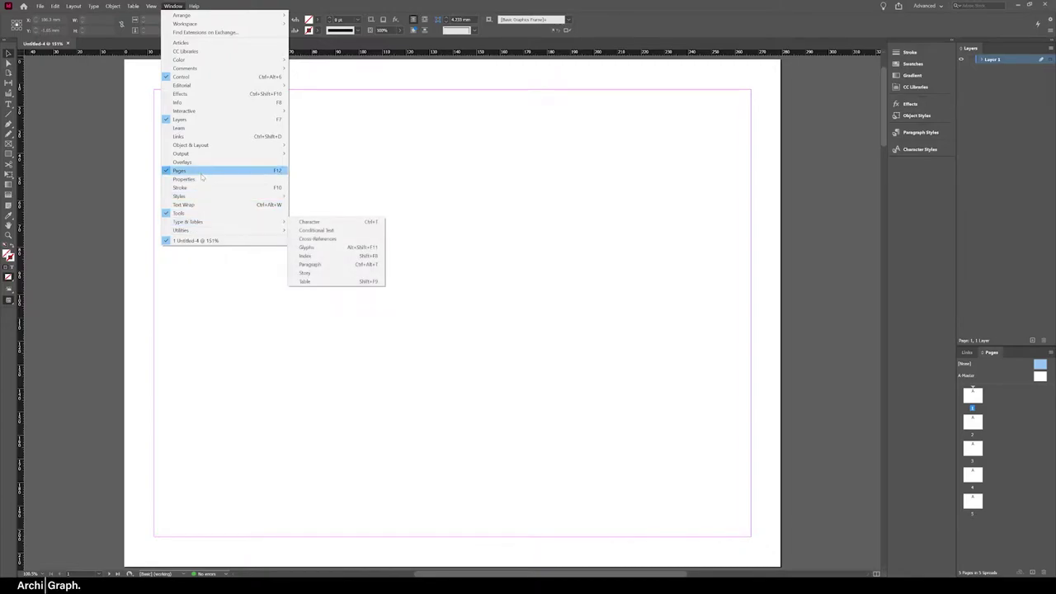
mouse_move(204, 145)
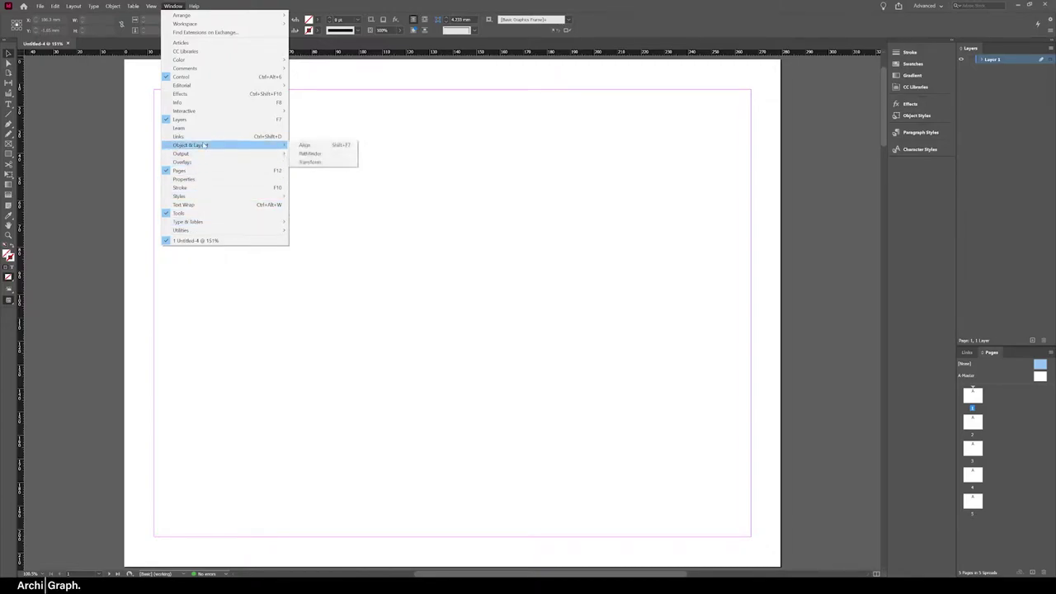
click(304, 145)
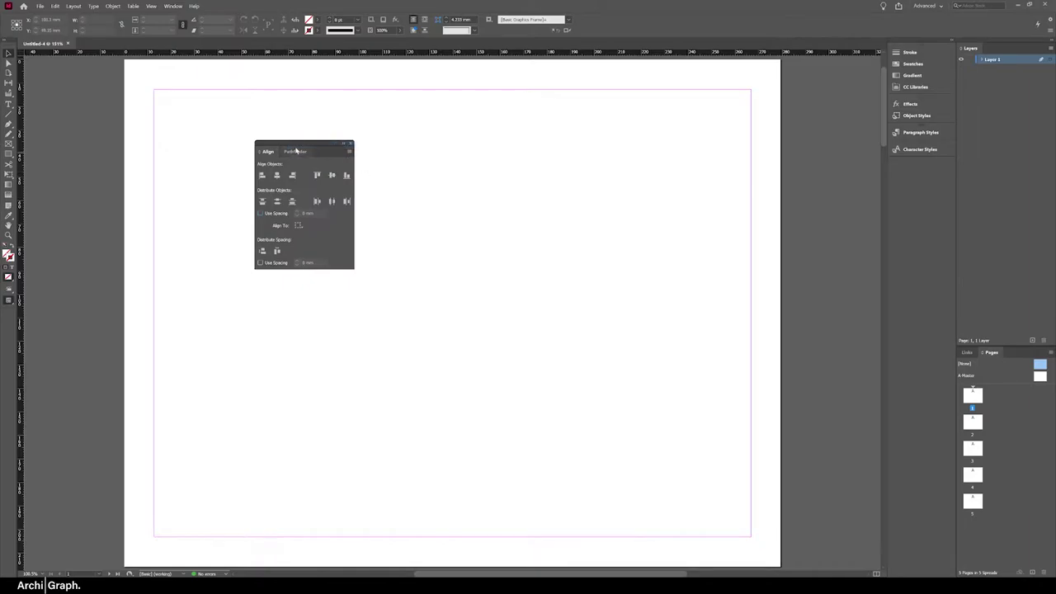
drag(307, 140, 993, 576)
drag(974, 247, 976, 178)
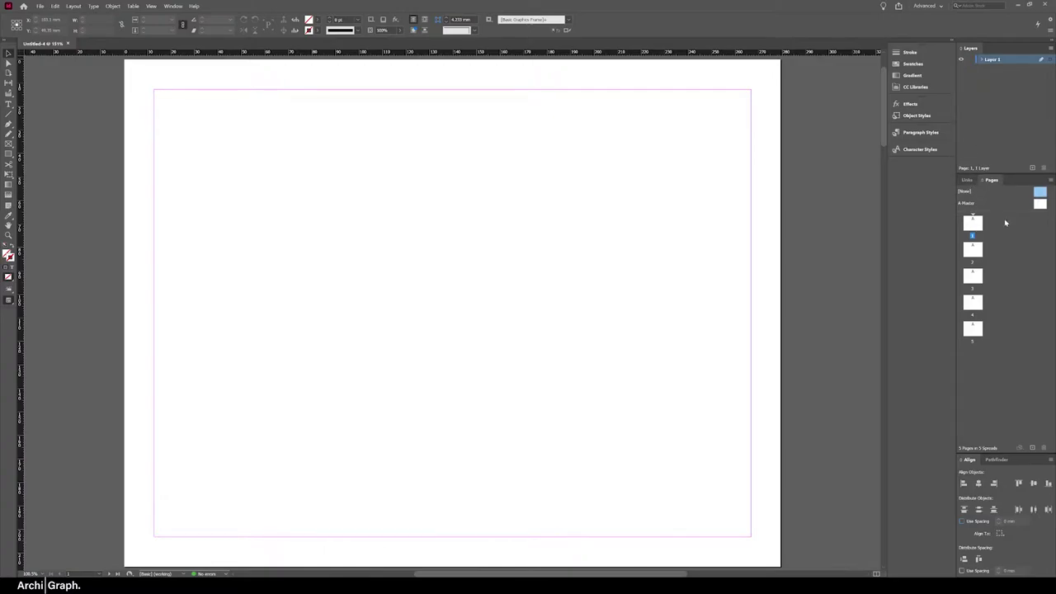
Open the Paragraph panel from Type & Tables and dock it above Align
click(173, 5)
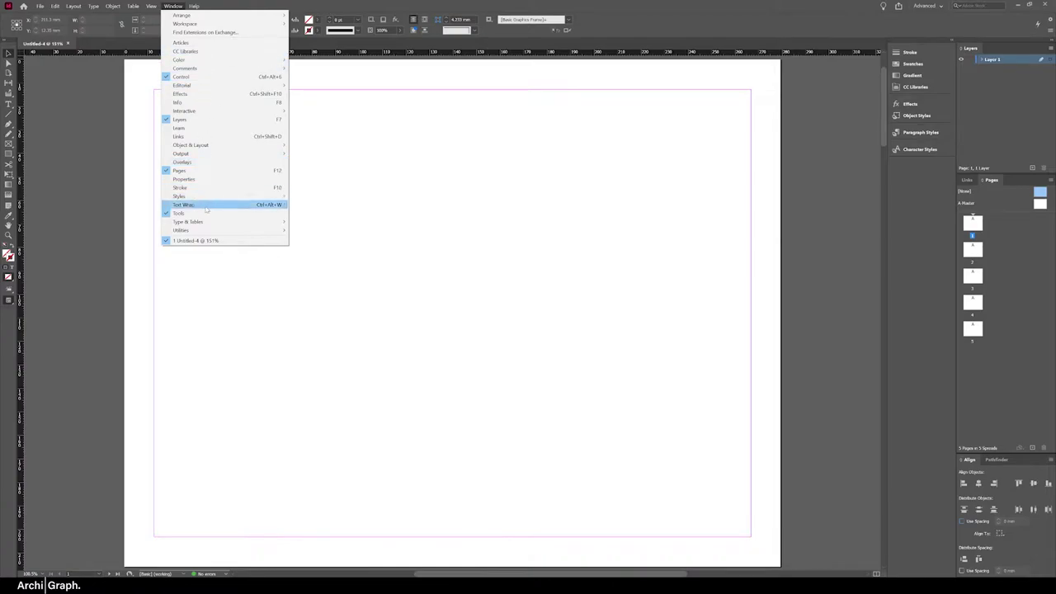
mouse_move(200, 227)
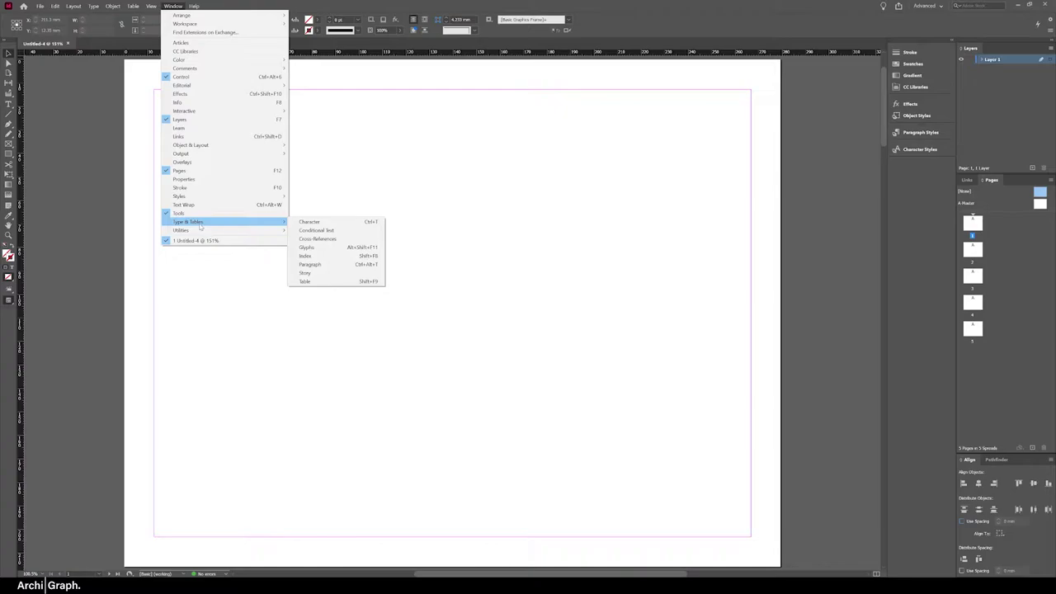
click(353, 266)
drag(309, 150, 983, 417)
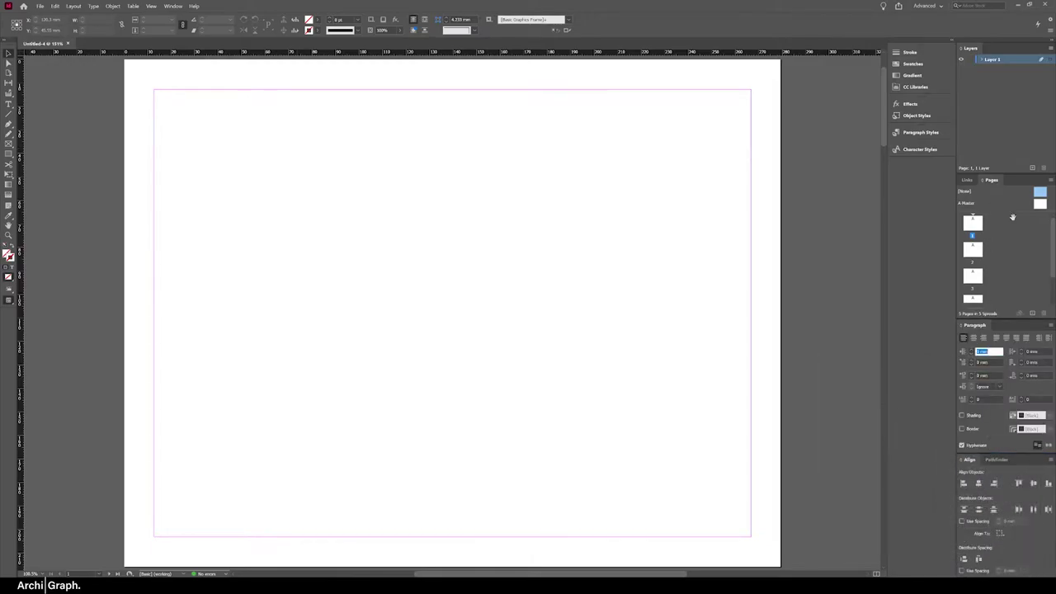
Add two new layers, Layer 2 and Layer 3, in the Layers panel
click(967, 180)
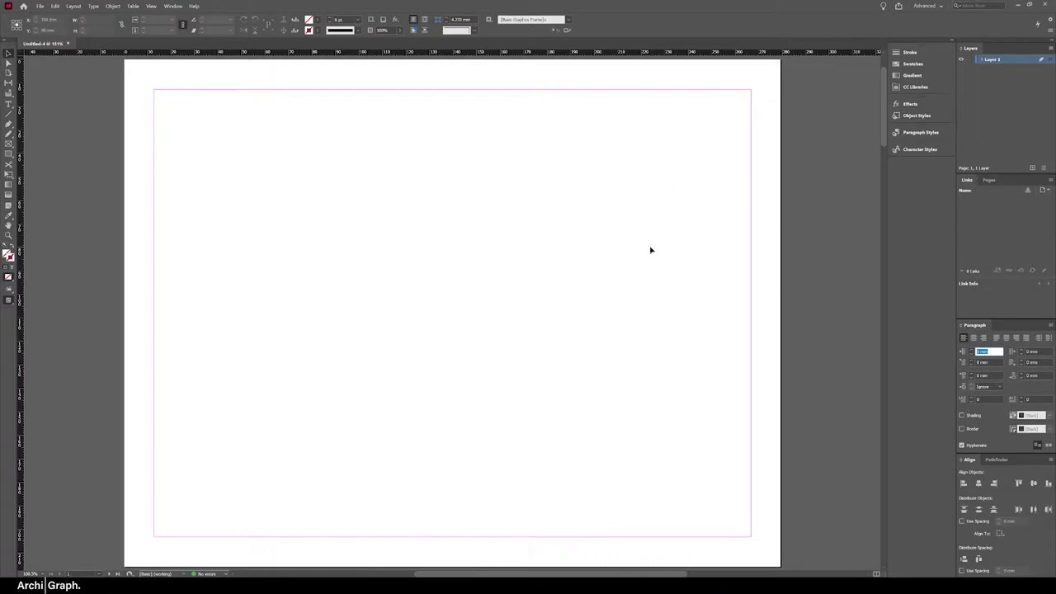
click(988, 180)
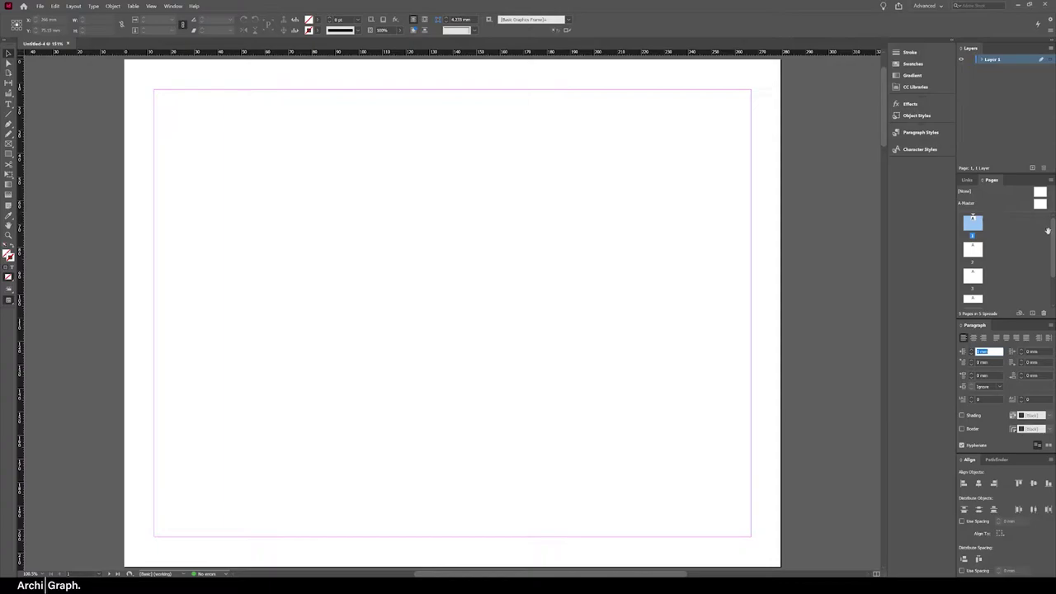
scroll(1046, 231, down, 2)
scroll(1047, 231, up, 2)
click(1026, 94)
click(1032, 168)
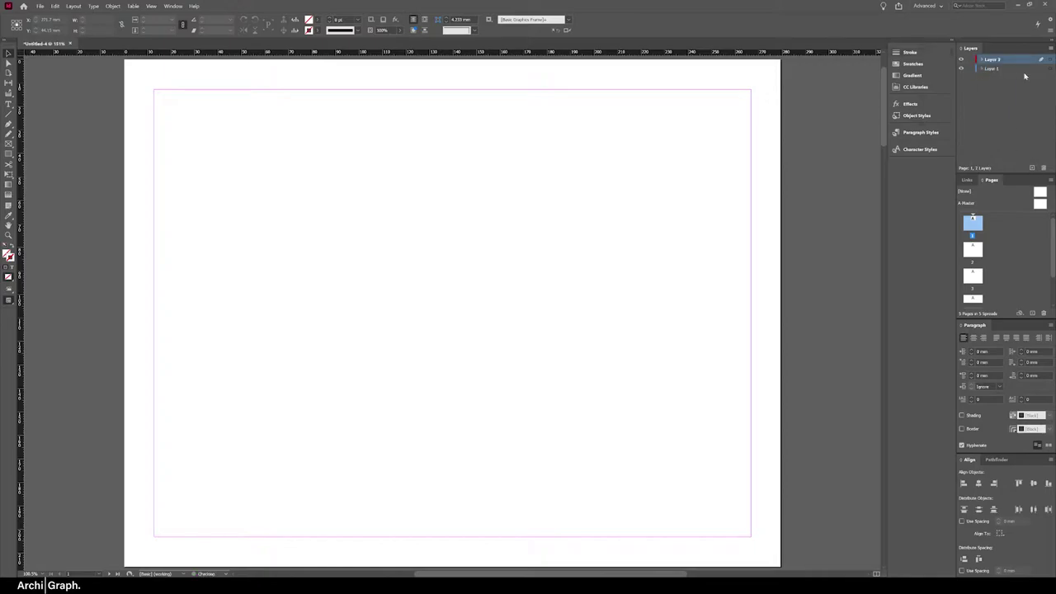
click(1032, 168)
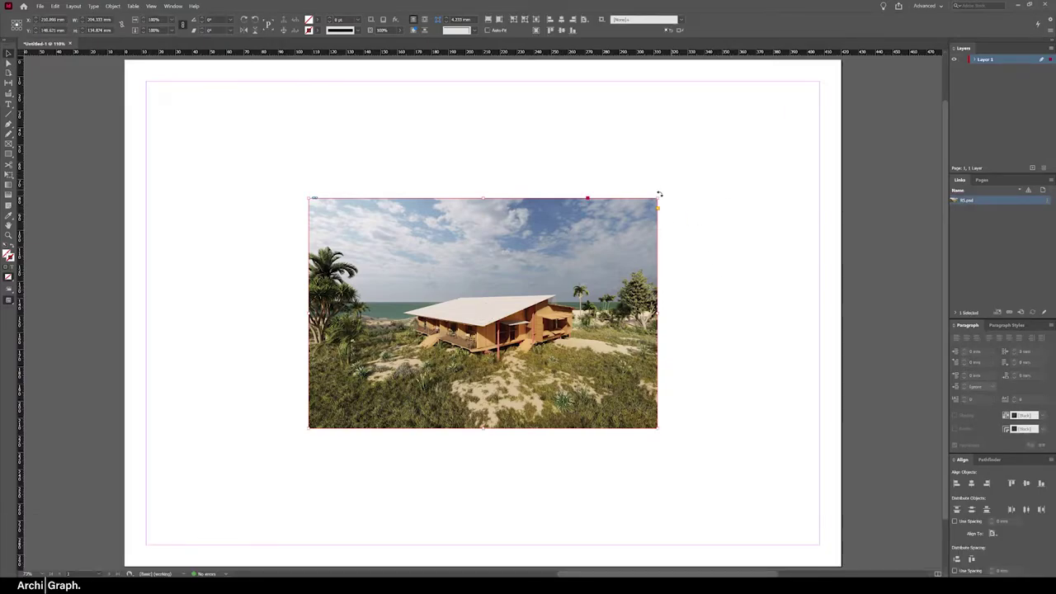
Drag the frame's top-right corner inward to crop away the rendering's right side
drag(659, 198, 620, 205)
Scale the rendering's frame with Ctrl, Ctrl+Shift and Ctrl+Shift+Alt corner drags, cropping most sky
click(625, 199)
click(609, 222)
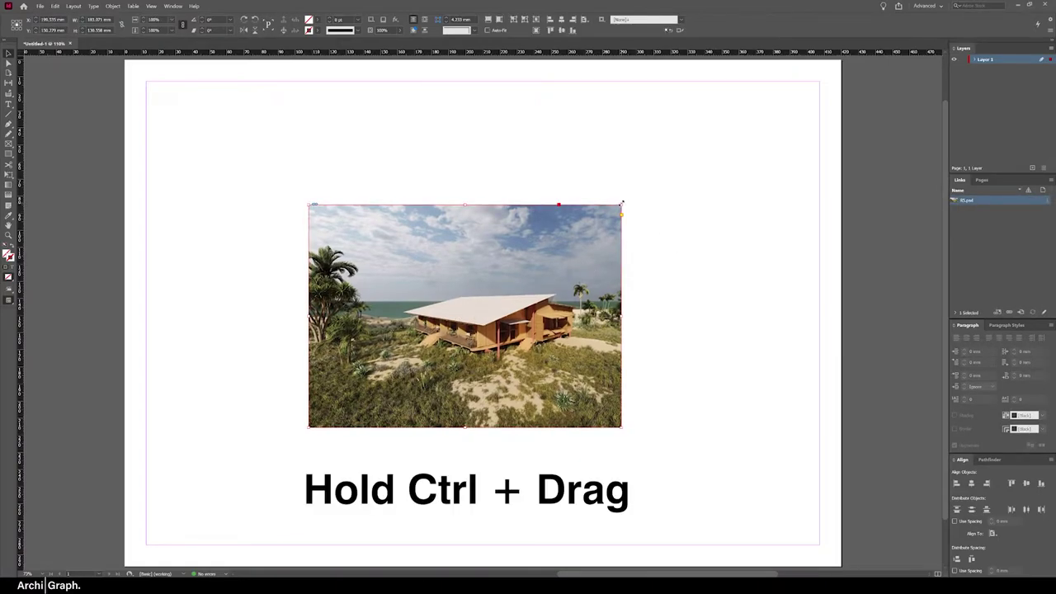
drag(622, 202, 760, 268)
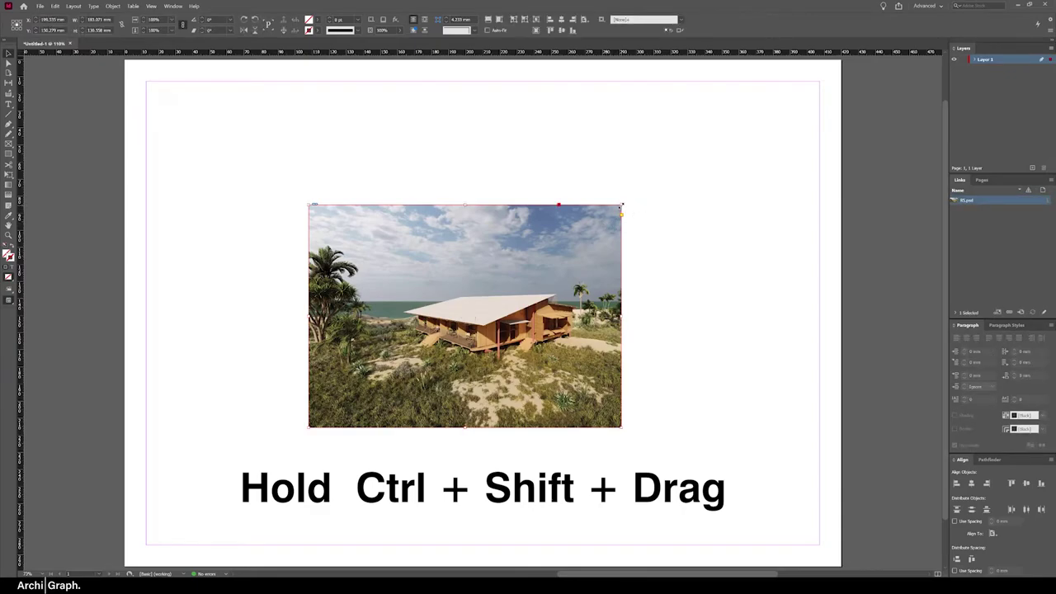
mouse_move(621, 205)
mouse_down()
mouse_move(757, 106)
mouse_move(628, 211)
mouse_up()
click(619, 202)
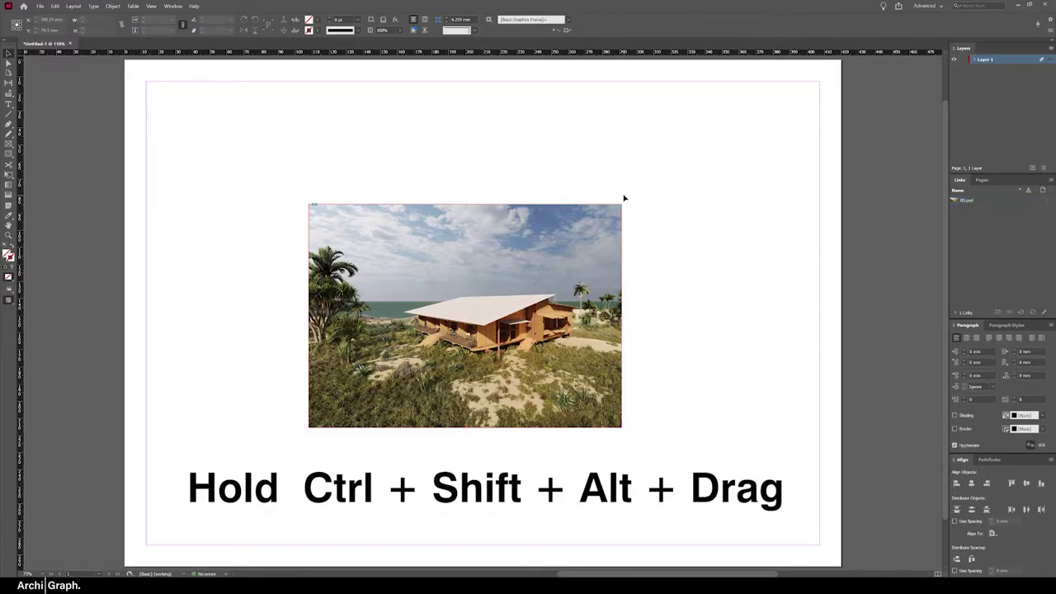
click(623, 201)
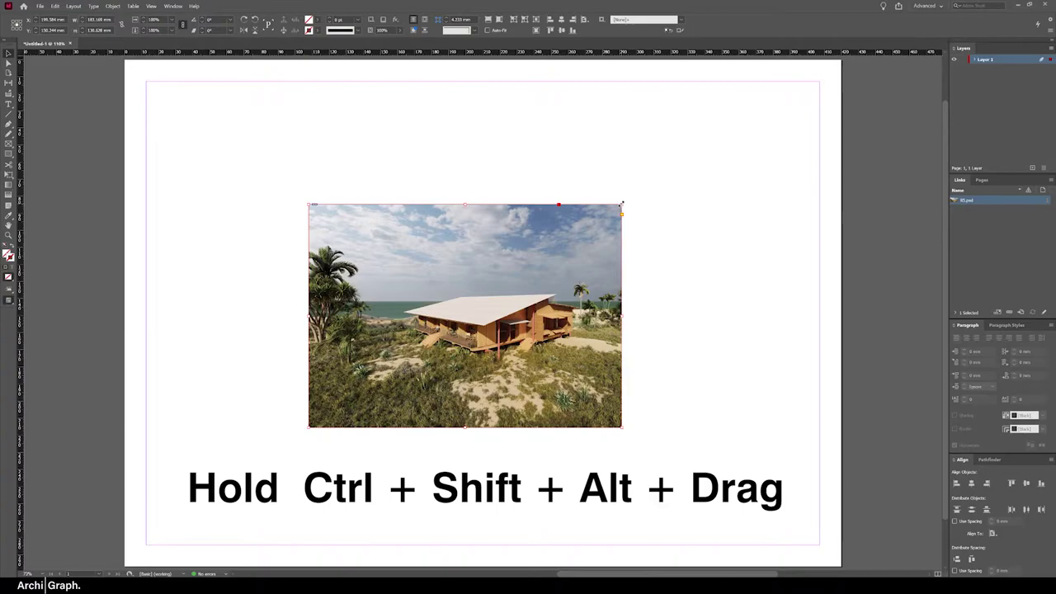
drag(622, 202, 612, 224)
Shift the house picture within its frame using the content grabber
click(521, 273)
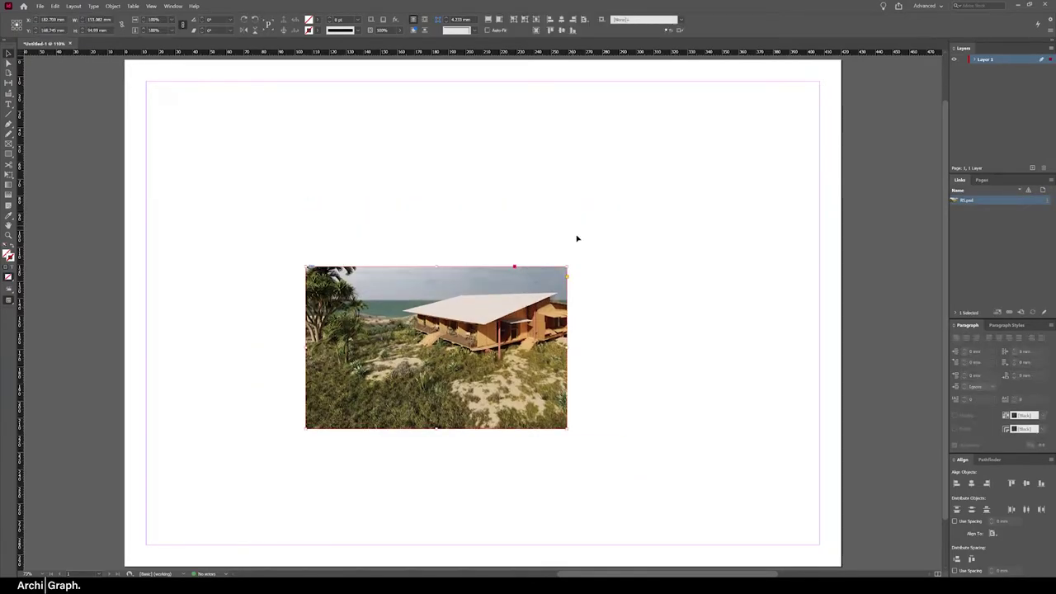
click(436, 347)
drag(435, 347, 407, 360)
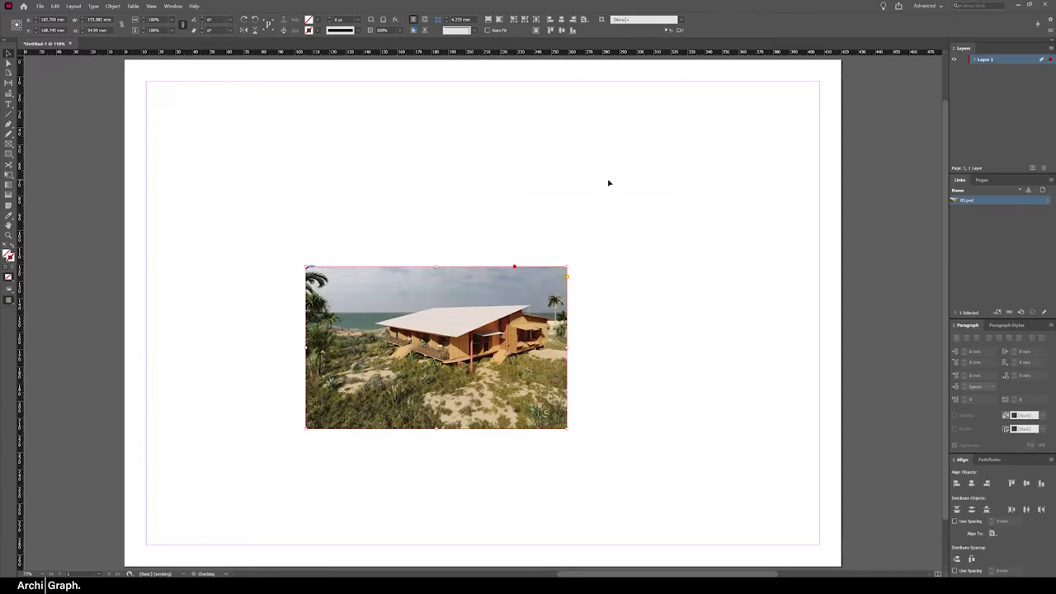
click(609, 181)
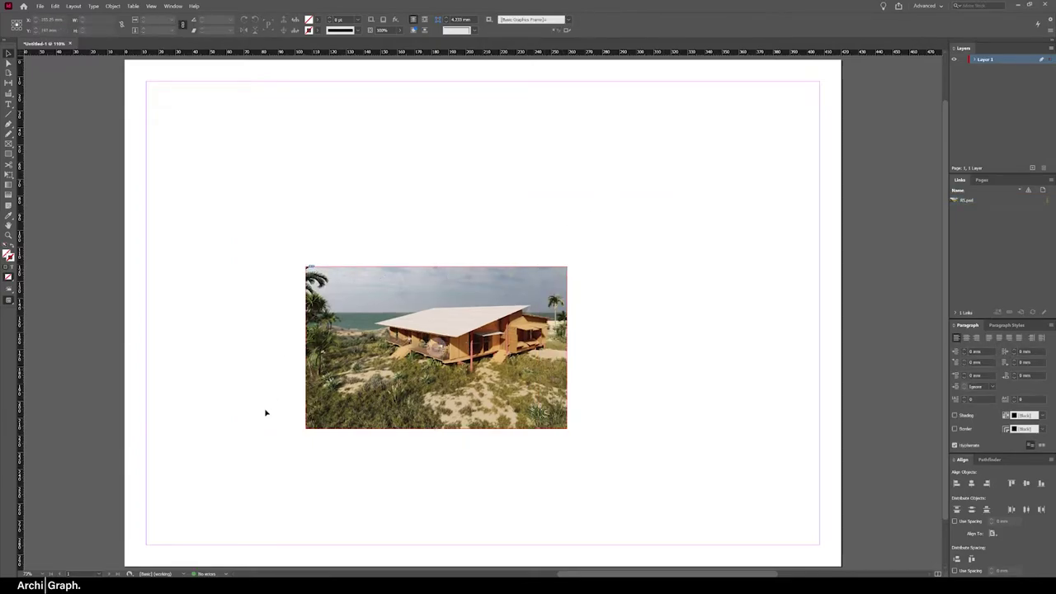
Fit the frame to its content with Ctrl+Alt+C to show the whole rendering
click(512, 347)
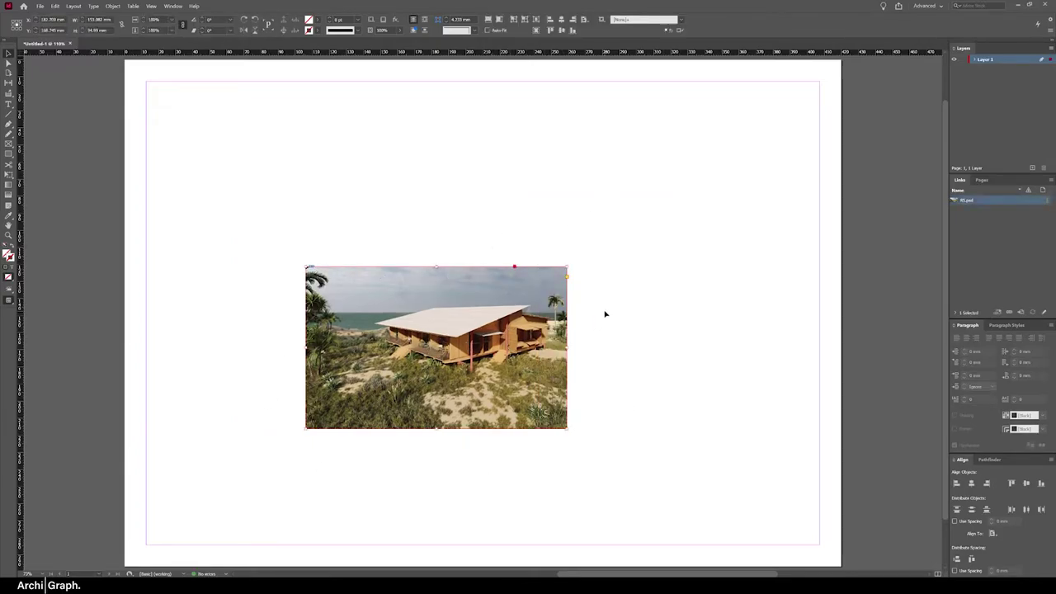
key(ctrl+alt+c)
key(ctrl+alt+c)
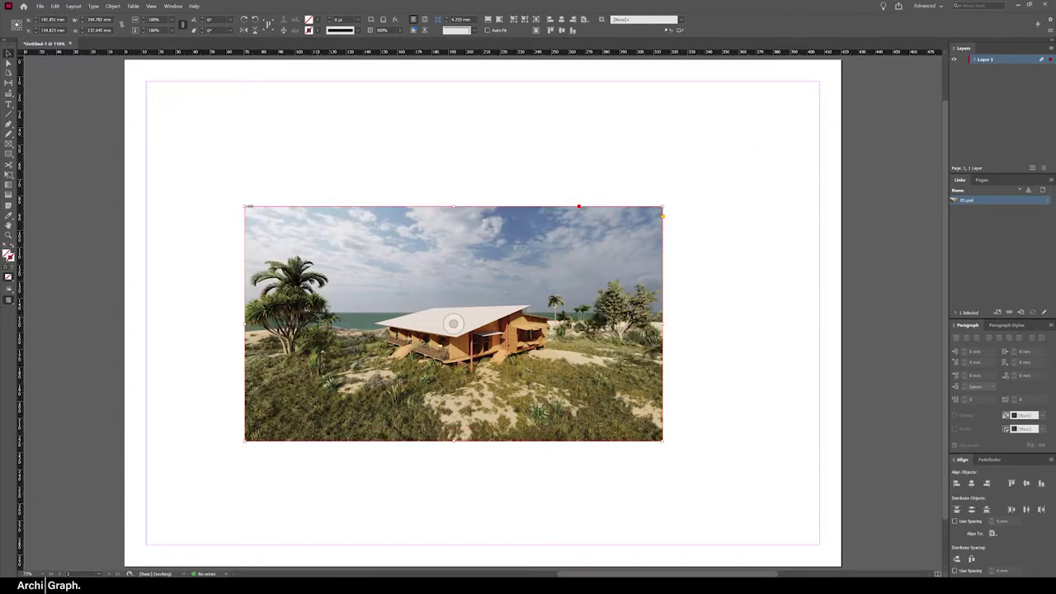
click(516, 188)
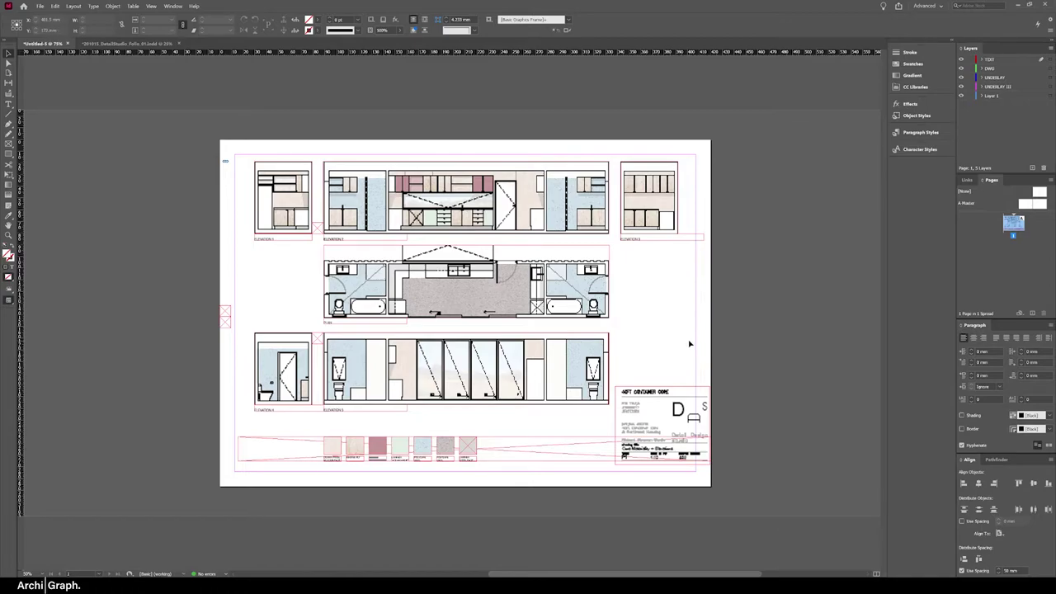
Toggle Preview mode with W and browse the View menu's Display Performance options
key(w)
key(w)
click(174, 6)
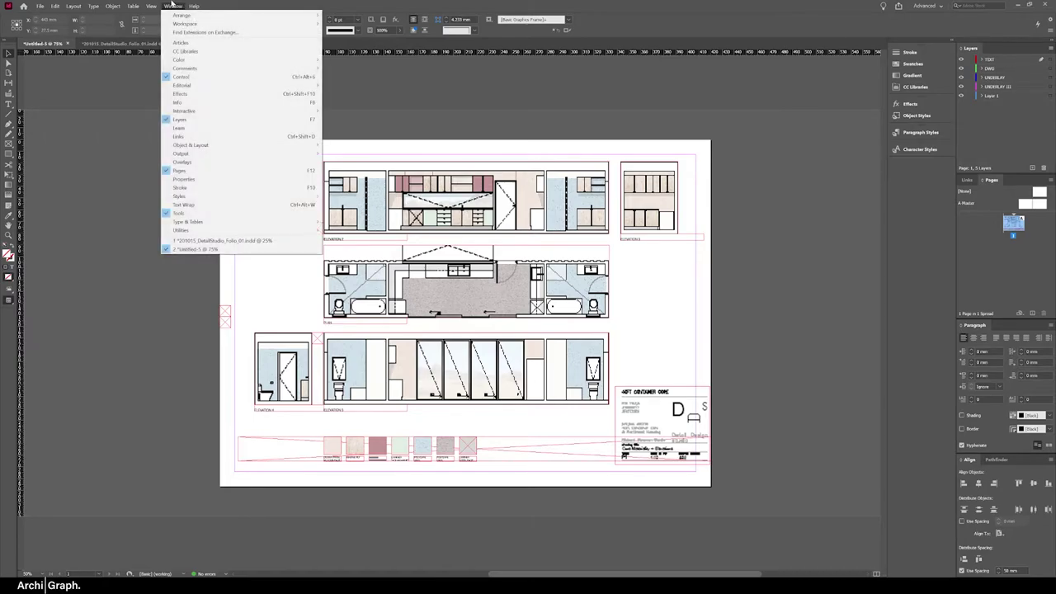
mouse_move(151, 6)
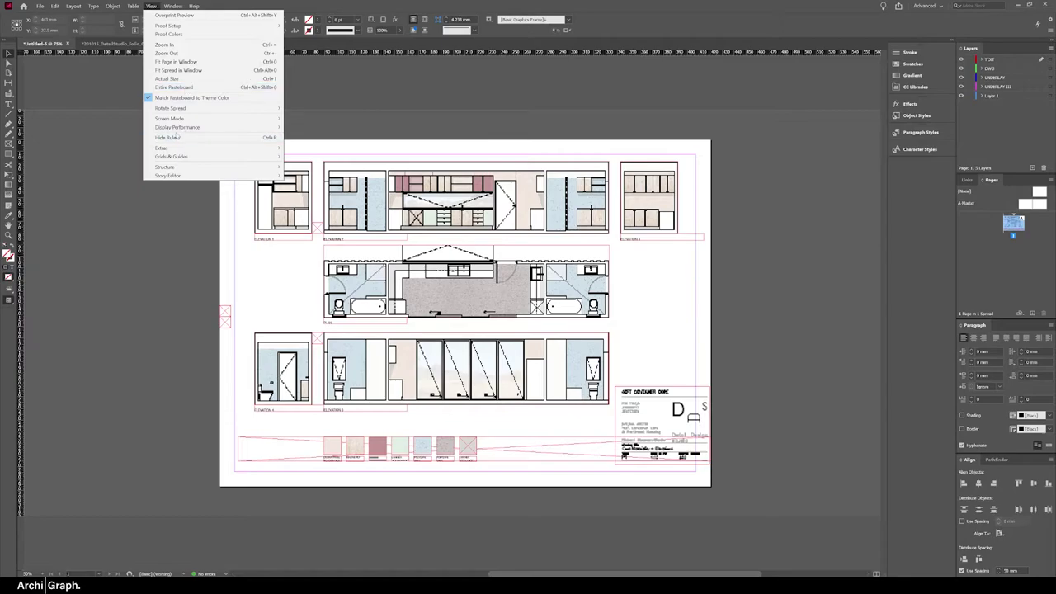
mouse_move(231, 127)
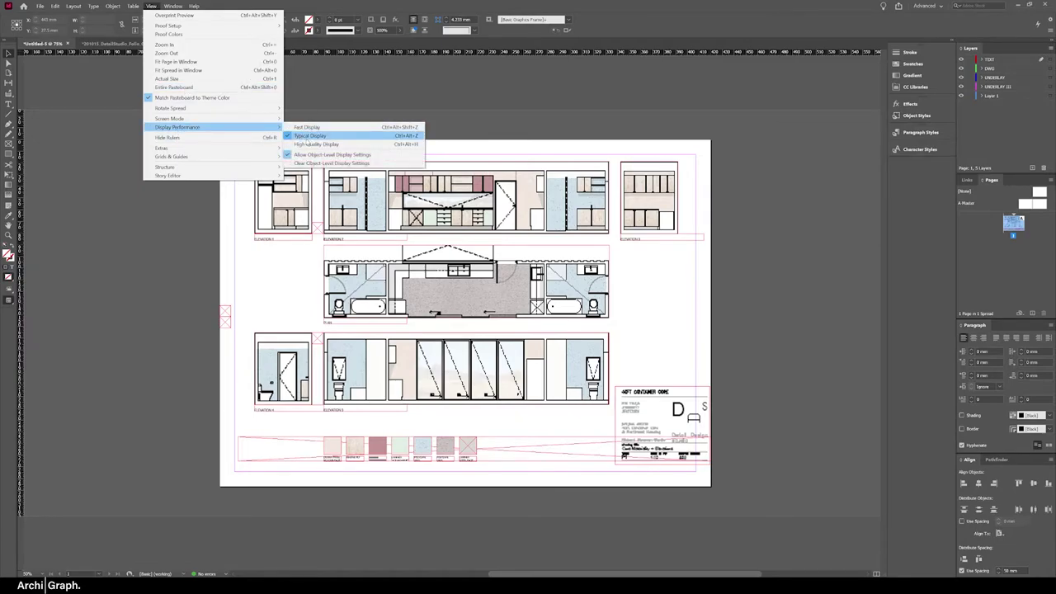
Set Display Performance to Fast Display, then back to High Quality Display
click(314, 128)
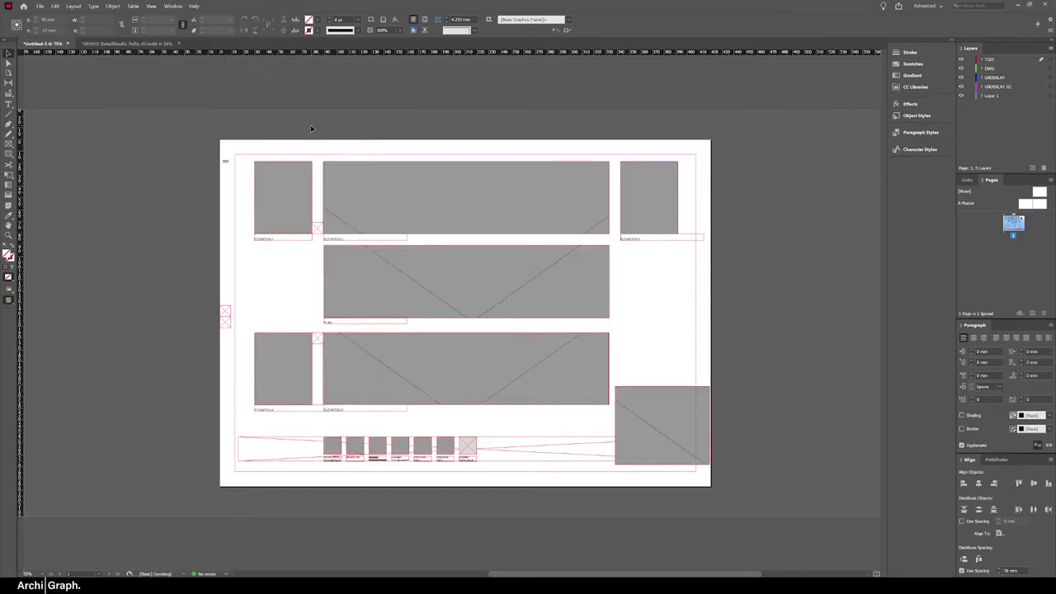
click(173, 5)
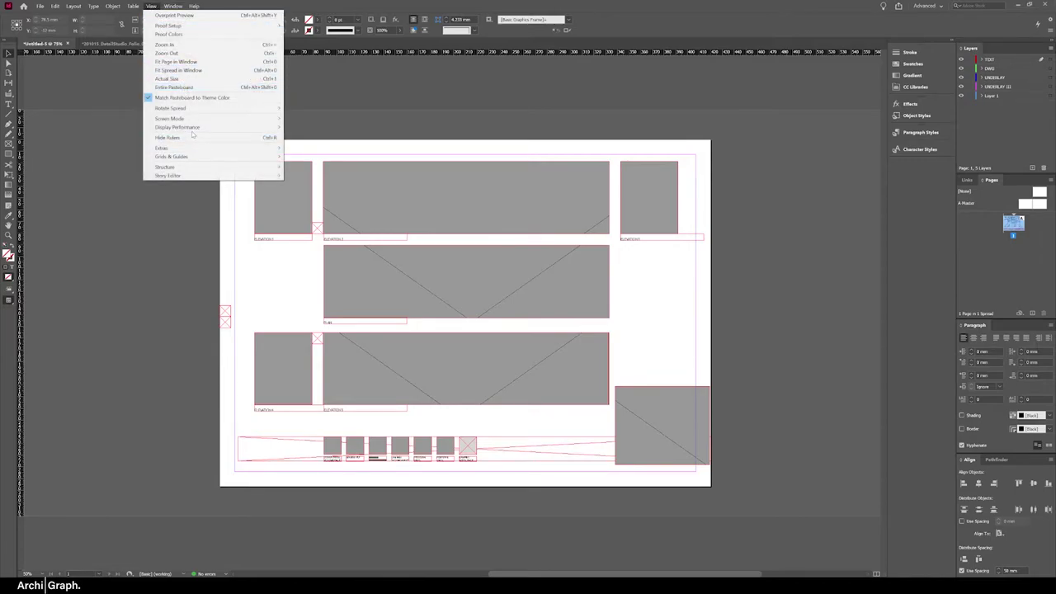
mouse_move(190, 127)
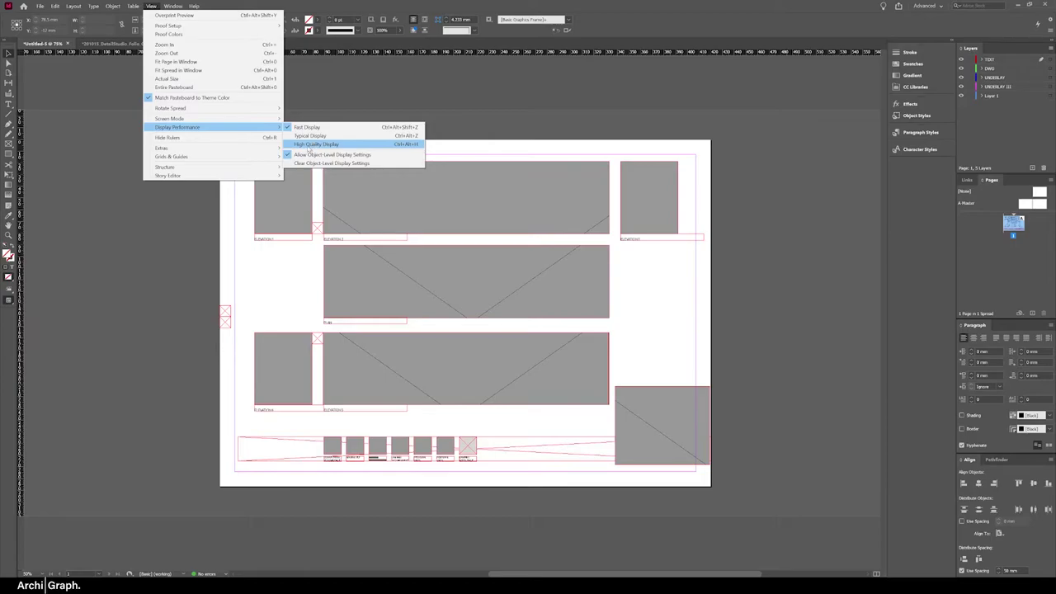
click(305, 145)
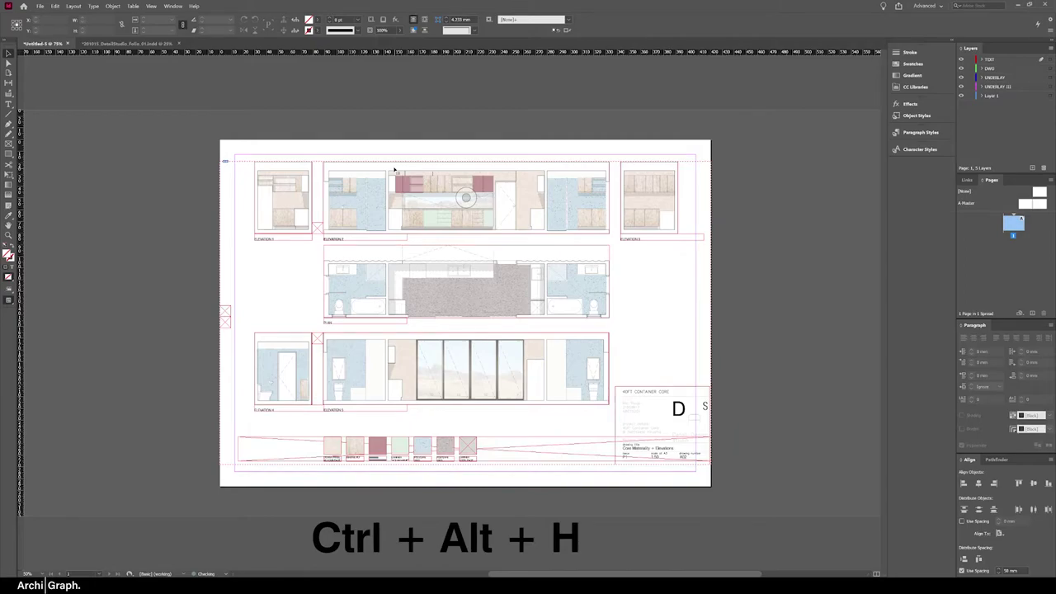
Select several frames on the sheet: elevations, title block and material swatch strip
click(625, 212)
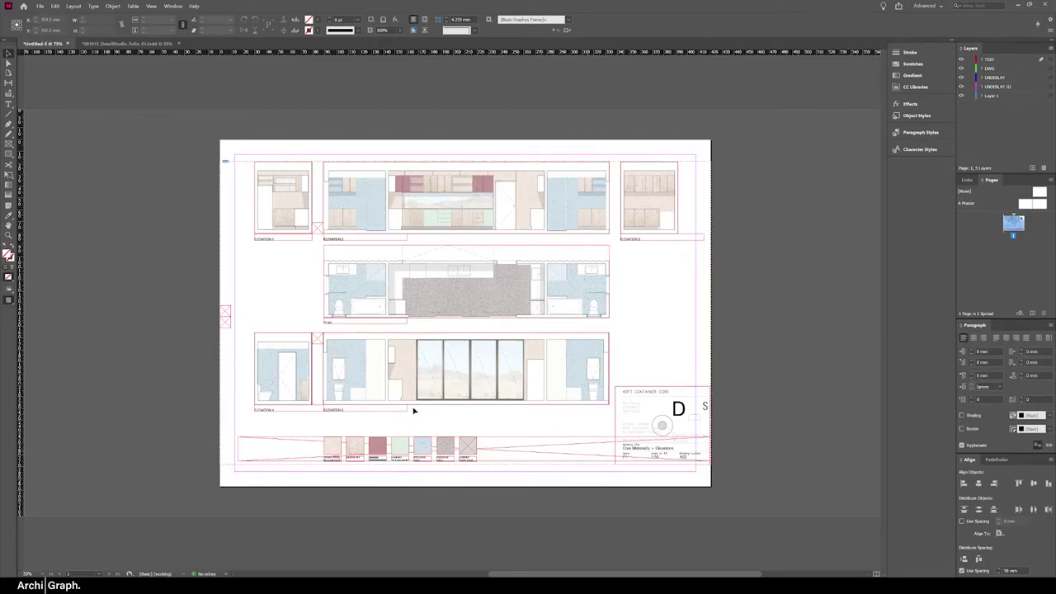
click(668, 450)
click(530, 453)
click(661, 397)
click(253, 344)
click(581, 450)
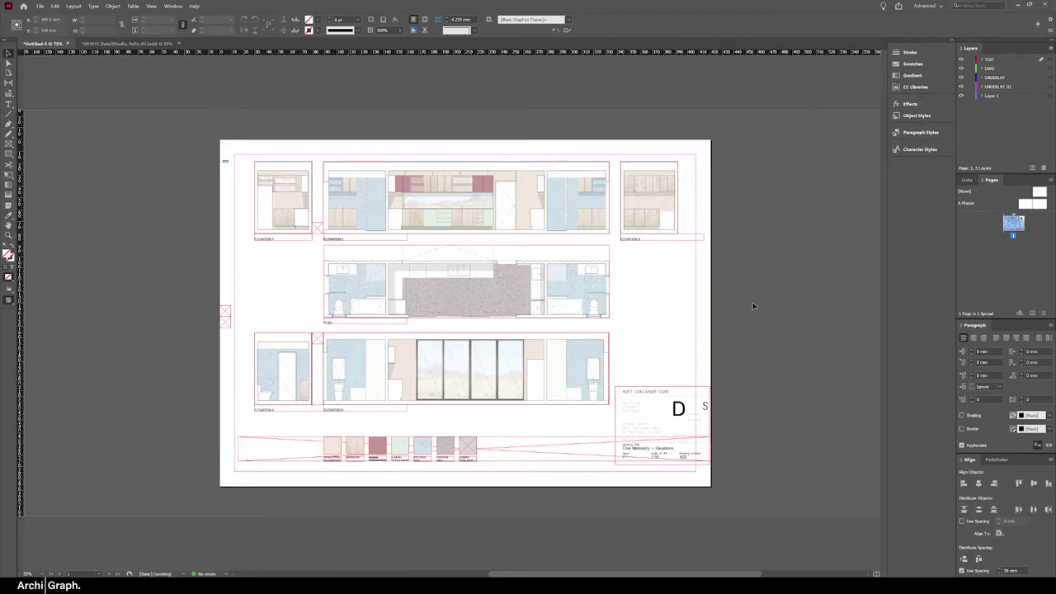
Toggle Preview mode on and off, then show the sheet in Presentation mode
key(w)
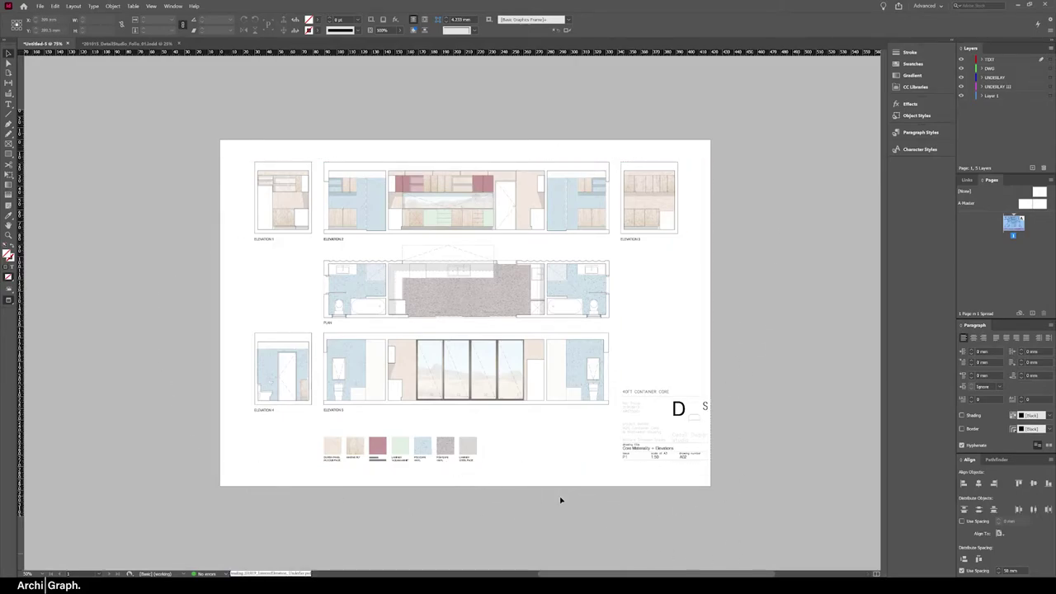
key(w)
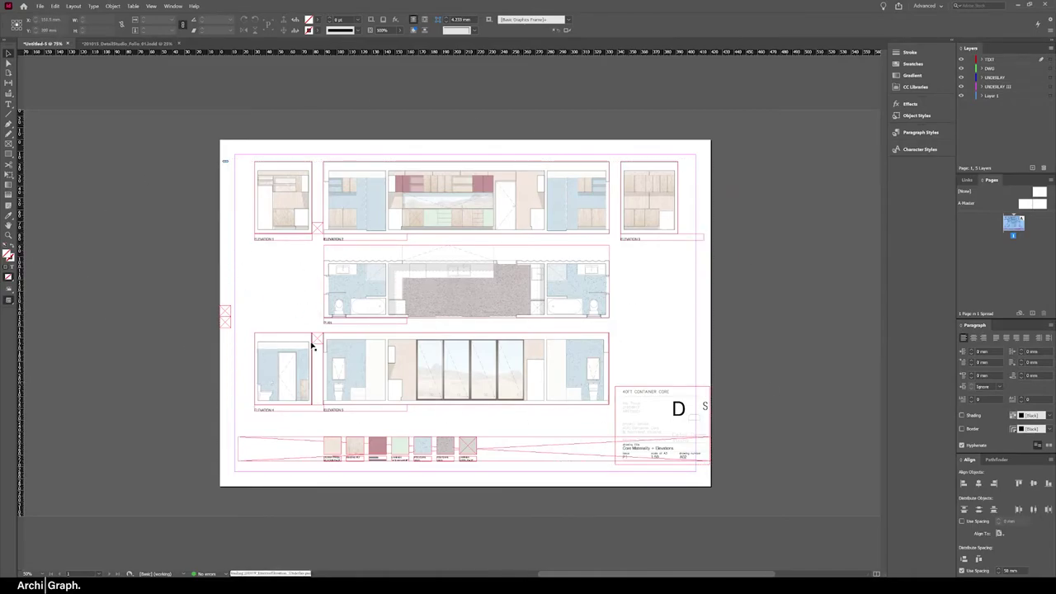
key(shift+w)
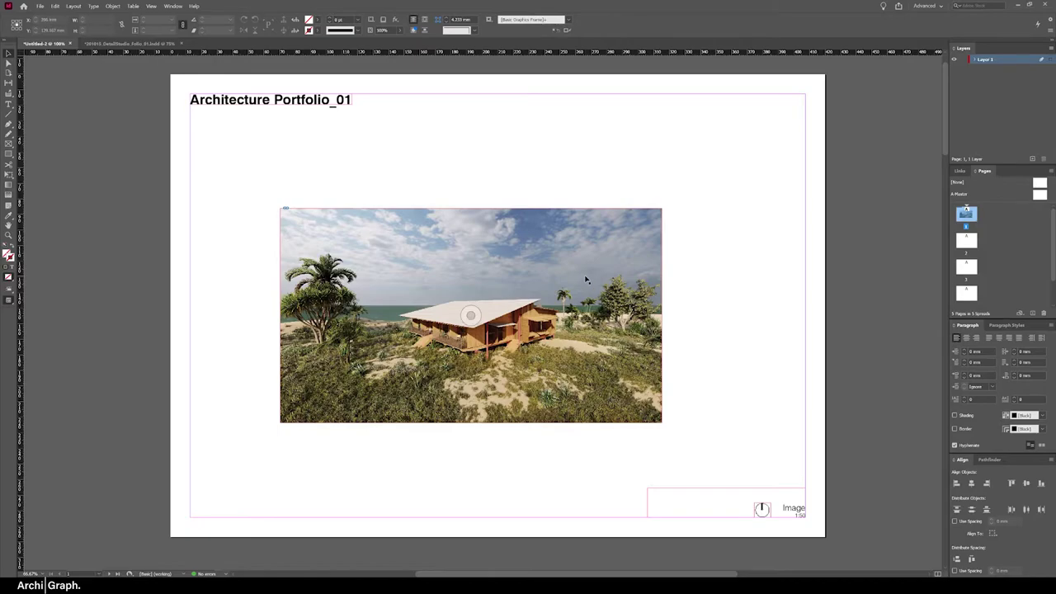
Shrink the beach house render, move it left, and Alt+Shift-drag an aligned copy below it
click(642, 238)
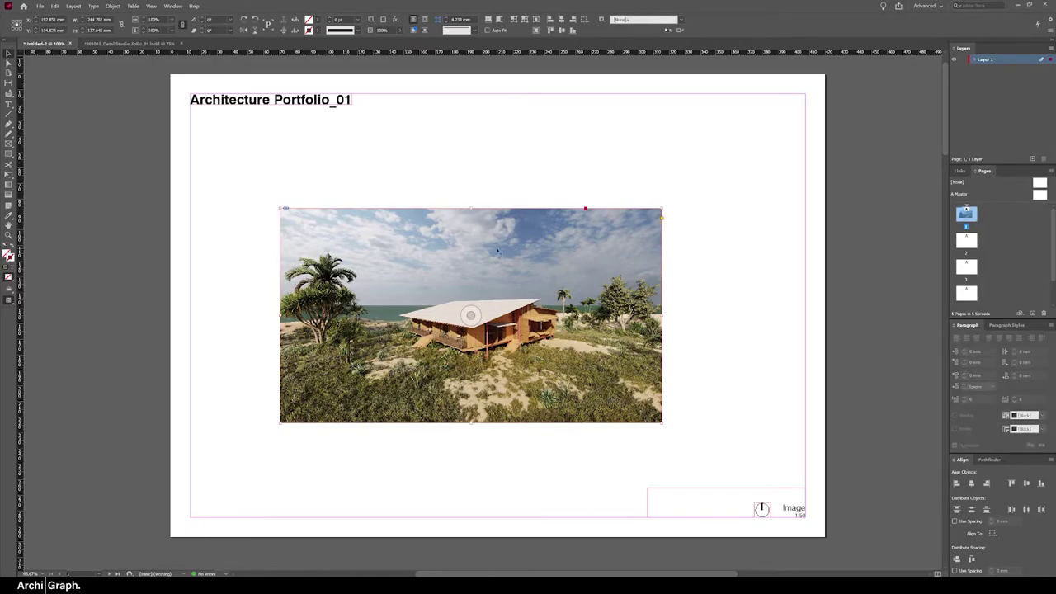
drag(467, 291, 859, 292)
key(ctrl+z)
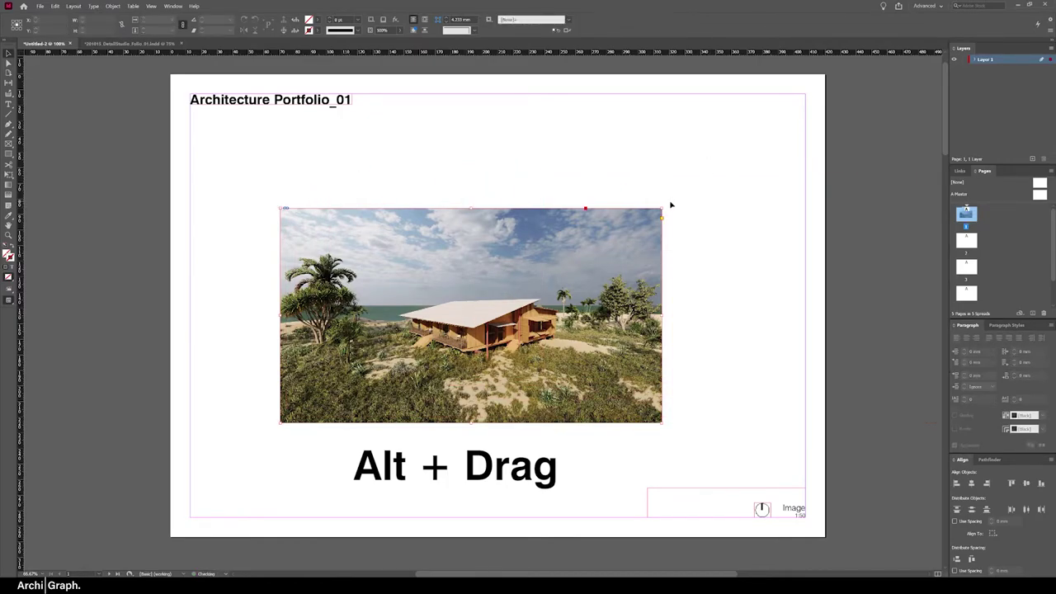
drag(664, 208, 587, 250)
drag(534, 292, 433, 251)
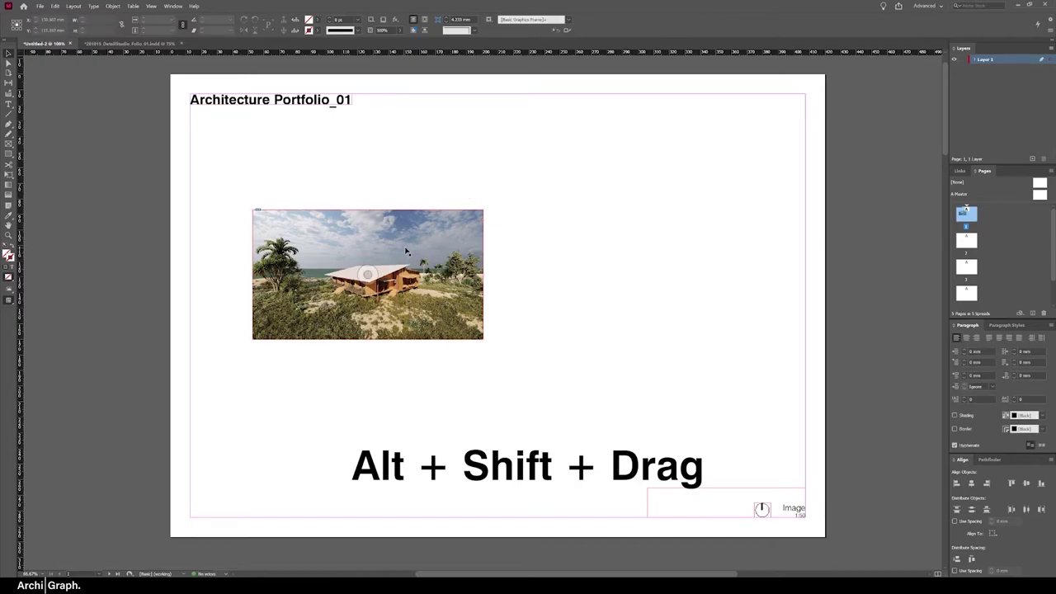
drag(387, 247, 420, 385)
click(543, 200)
key(ctrl+c)
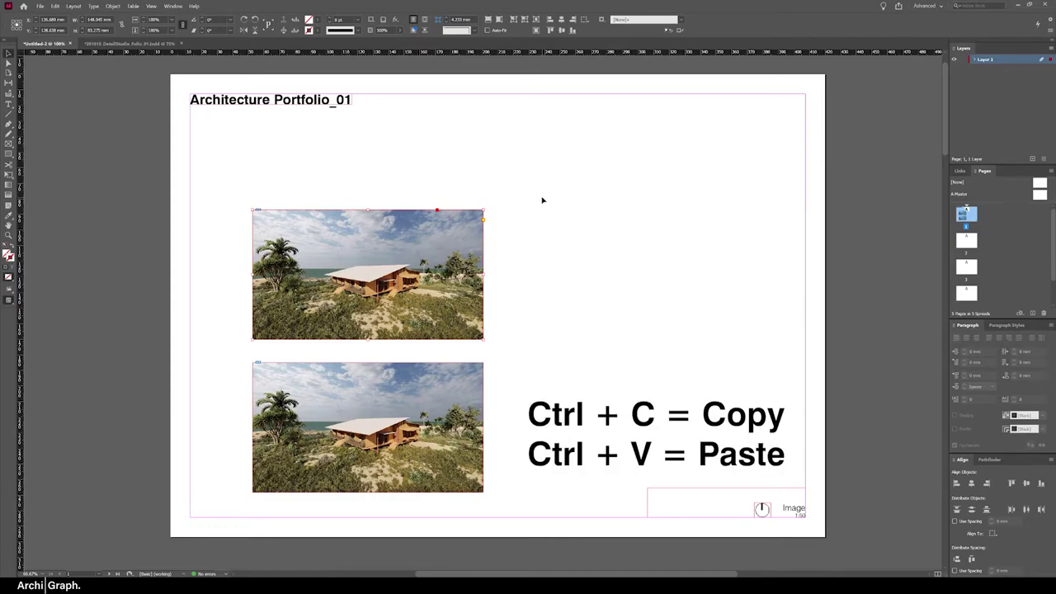
key(ctrl+v)
click(546, 224)
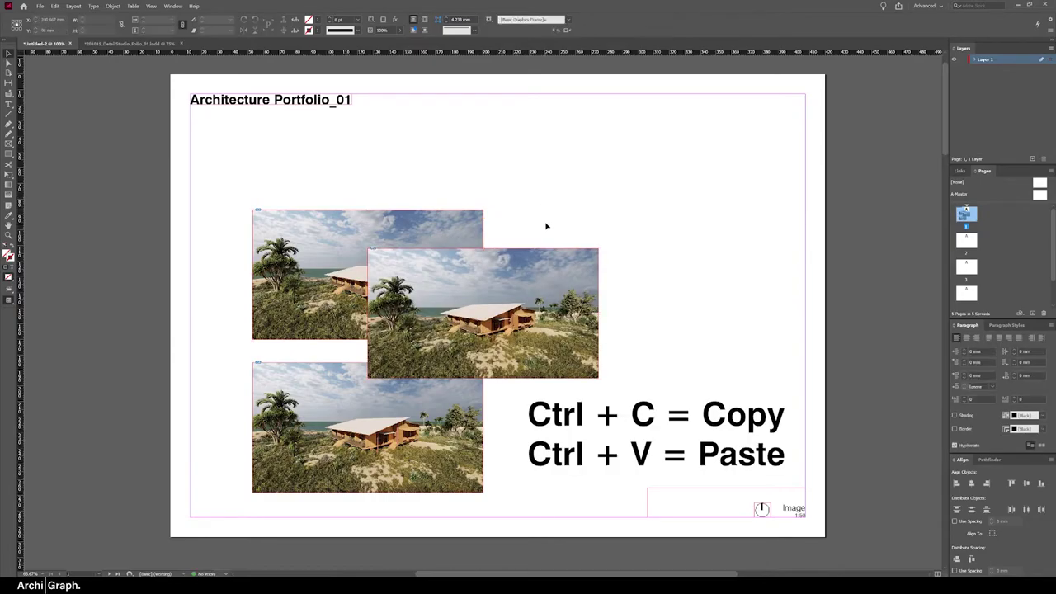
key(ctrl+z)
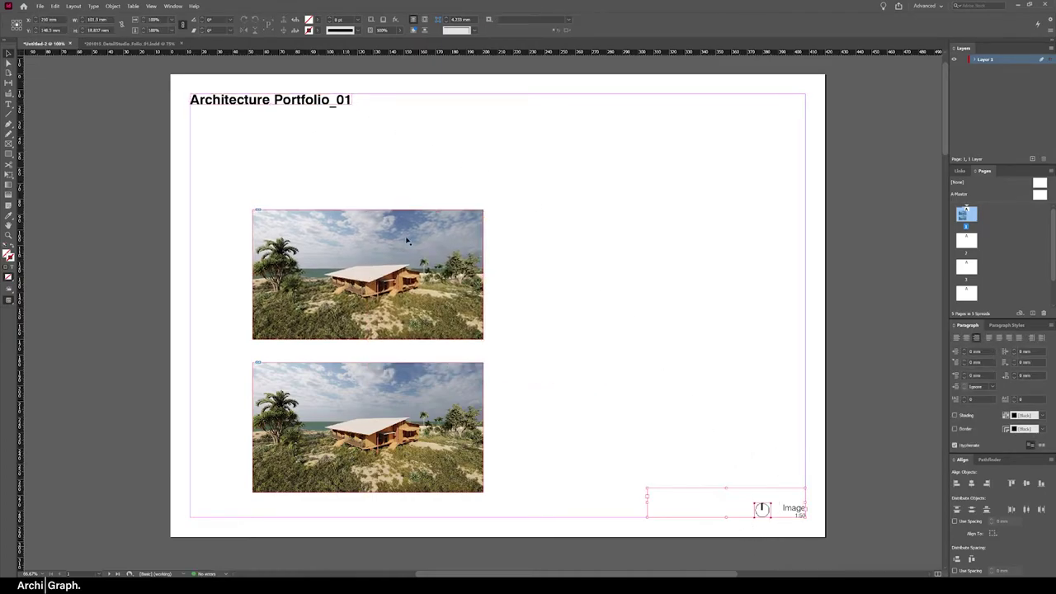
key(ctrl+a)
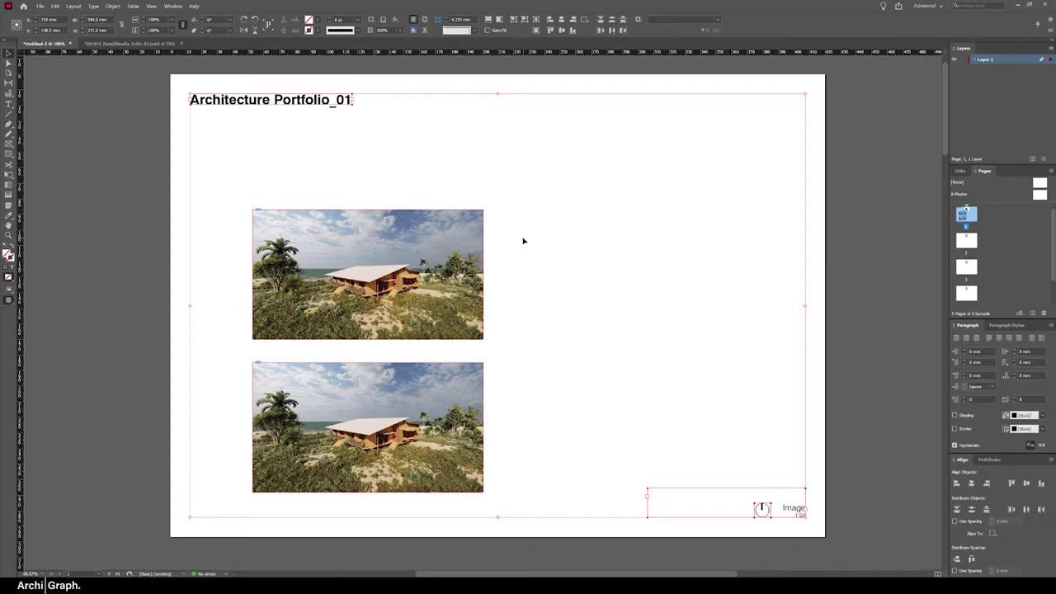
Copy the Architecture Portfolio_01 header and label frames and paste them in place on page 2
key(ctrl+minus)
key(ctrl+c)
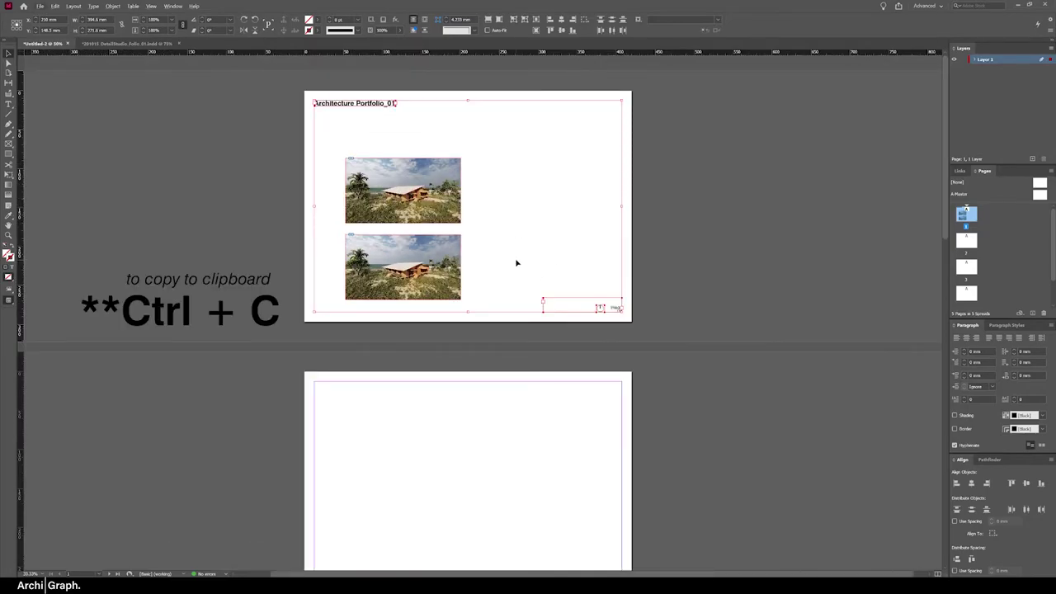
scroll(517, 262, down, 3)
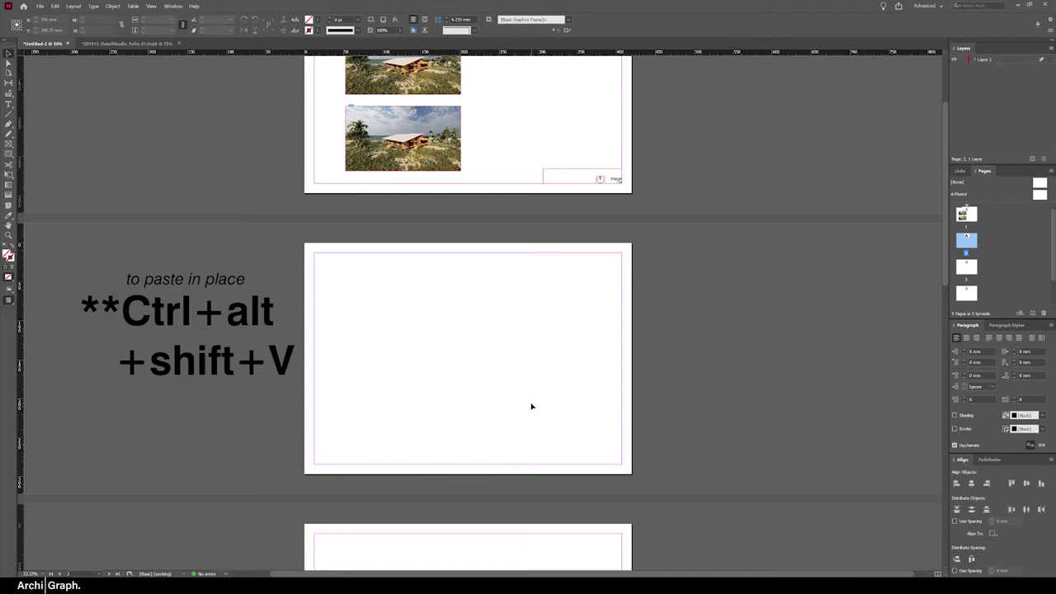
key(ctrl+alt+shift+v)
click(720, 351)
Paste the same frames in place on the next two pages
scroll(720, 351, down, 3)
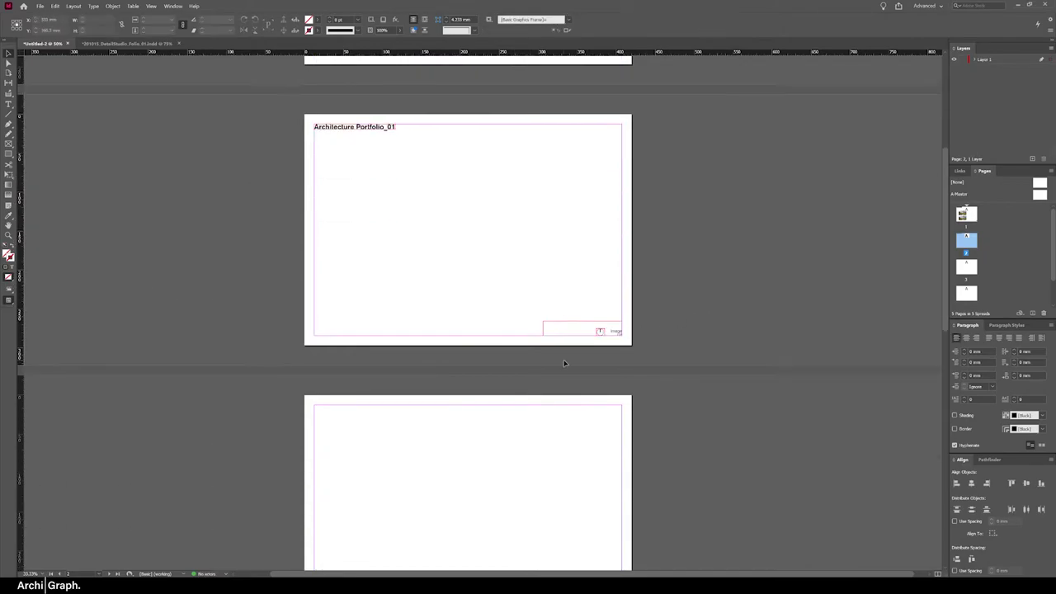
scroll(541, 426, down, 3)
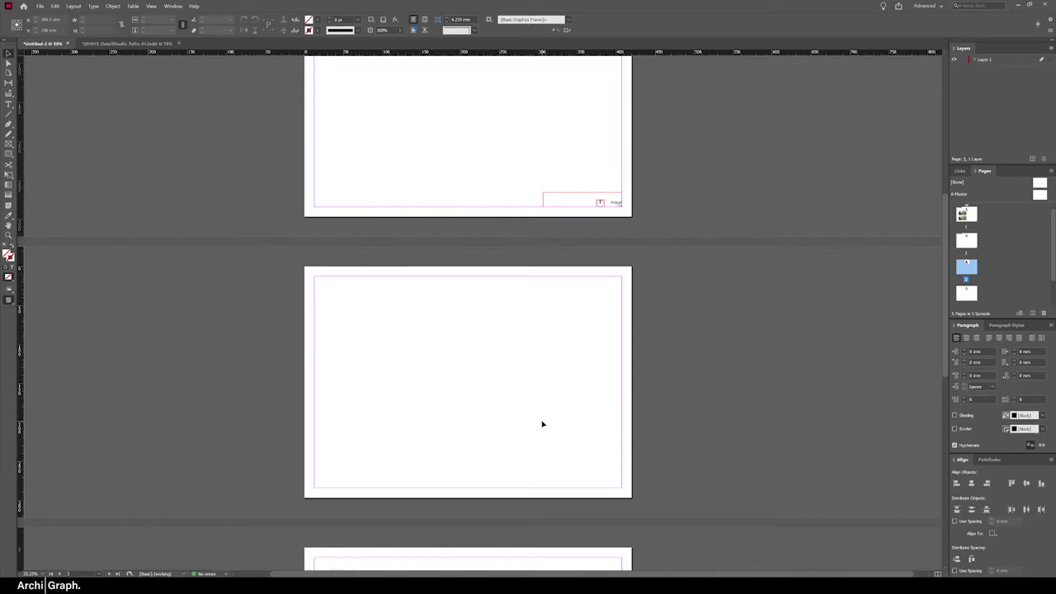
key(ctrl+alt+shift+v)
scroll(543, 425, down, 2)
scroll(533, 478, down, 4)
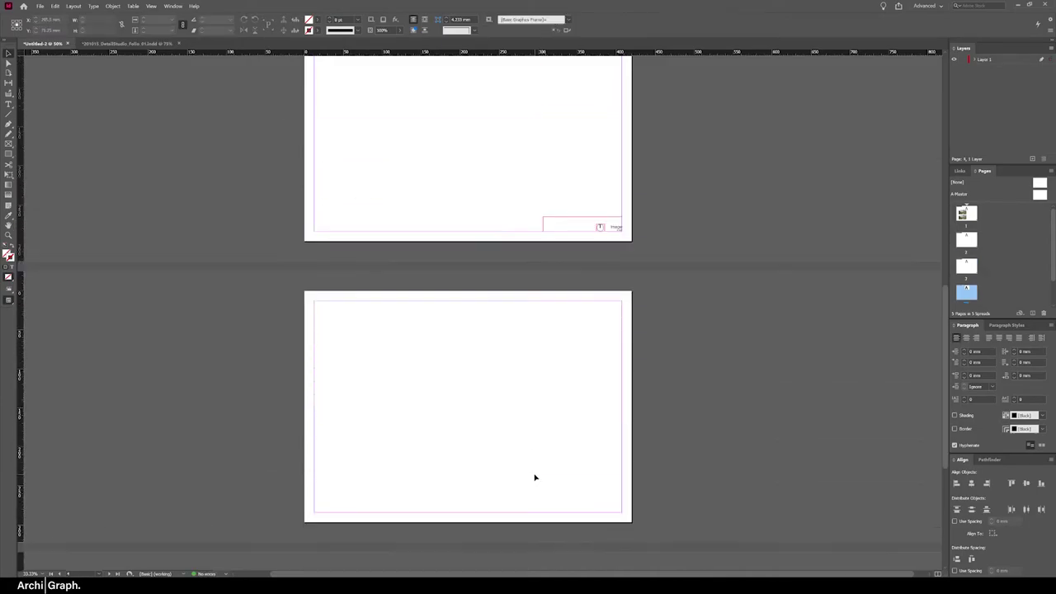
key(ctrl+alt+shift+v)
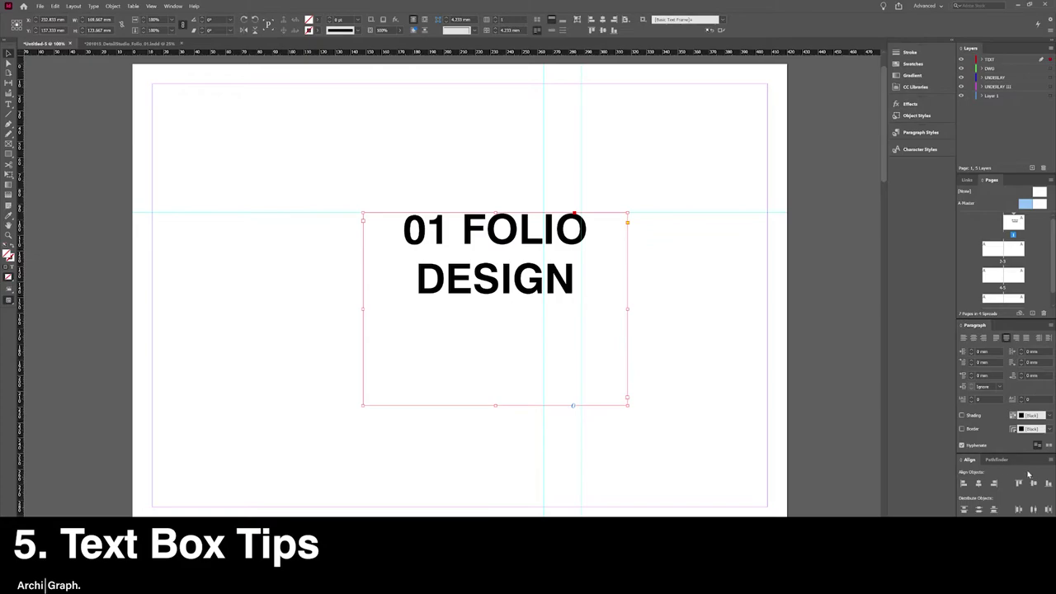
Centre the 01 FOLIO DESIGN frame, fit it to its text, and set its top on the guide
click(1033, 483)
click(979, 483)
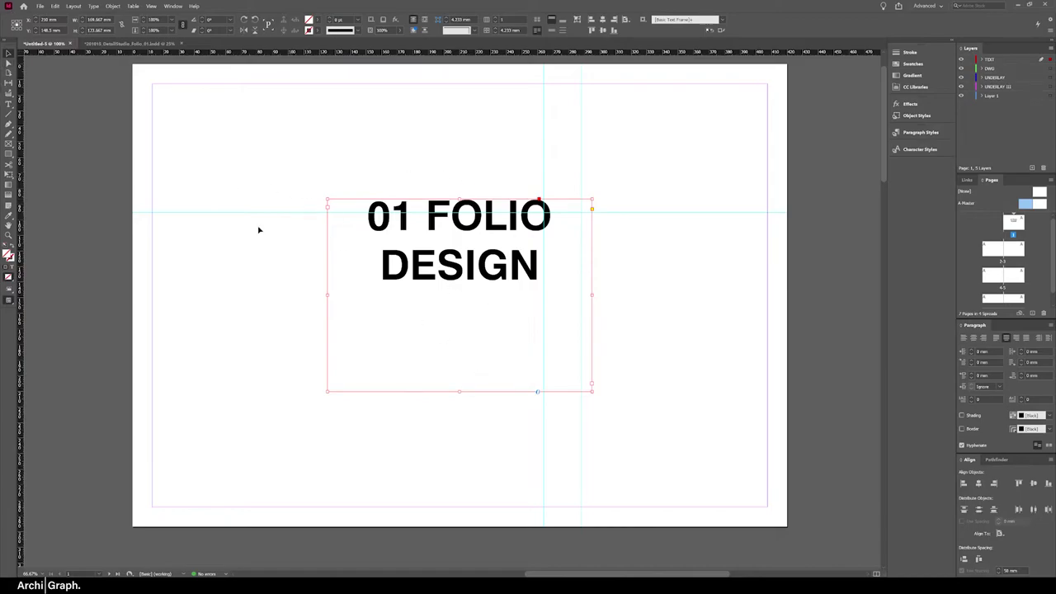
drag(460, 392, 478, 276)
key(ctrl+z)
key(ctrl+alt+c)
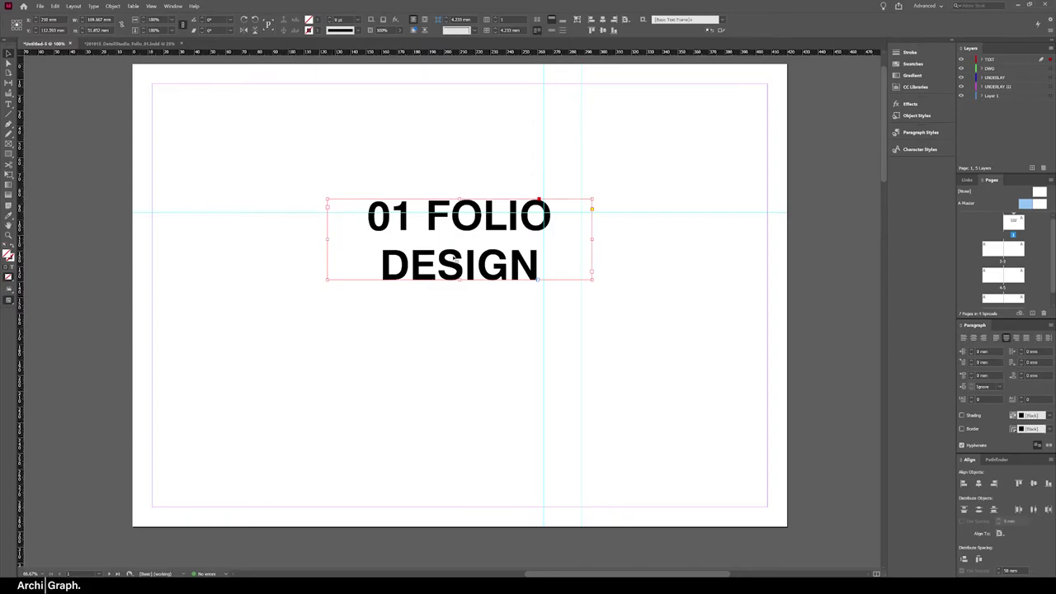
drag(455, 259, 462, 358)
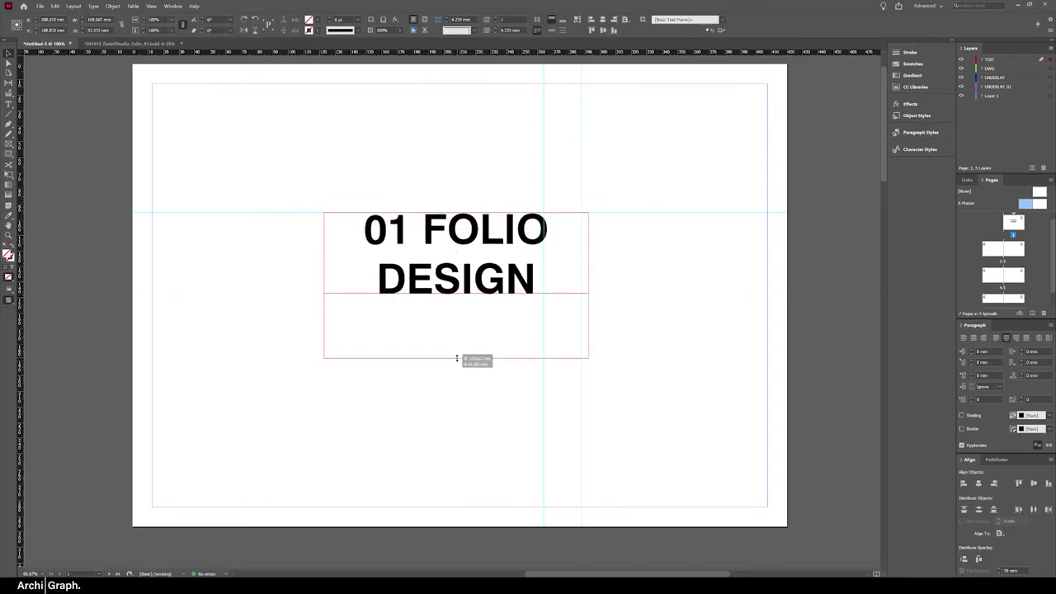
Select all the heading text, try right and centre alignment, and settle on Align Left
double_click(455, 302)
key(ctrl+a)
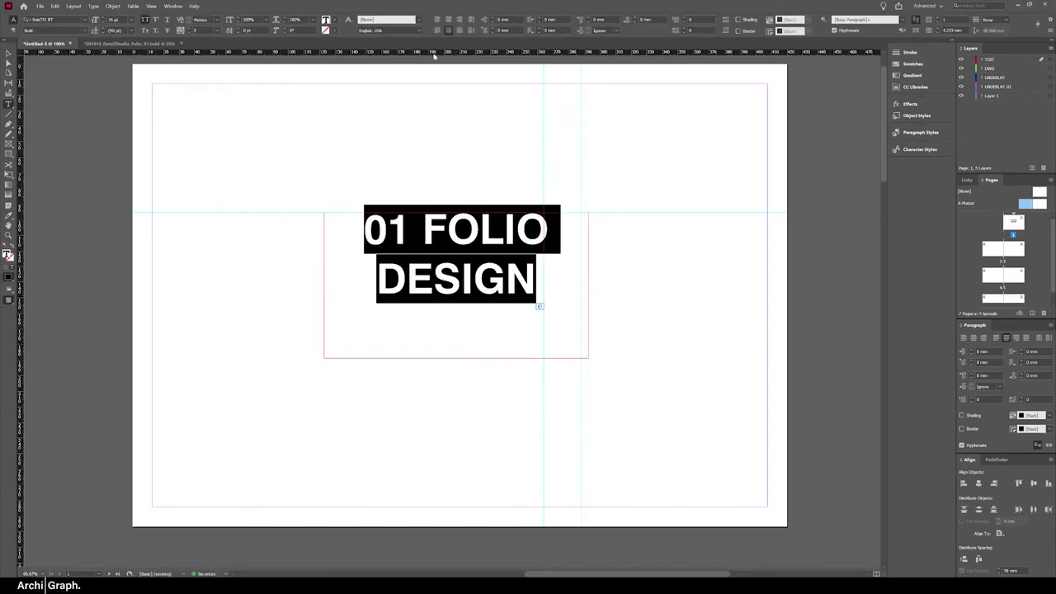
click(437, 19)
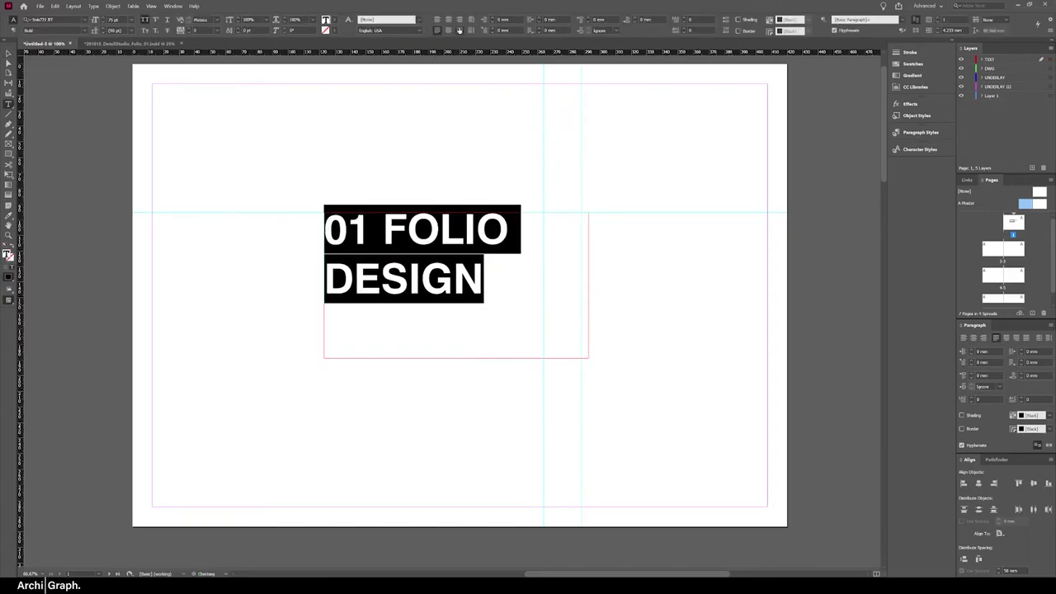
click(468, 30)
click(995, 338)
click(983, 337)
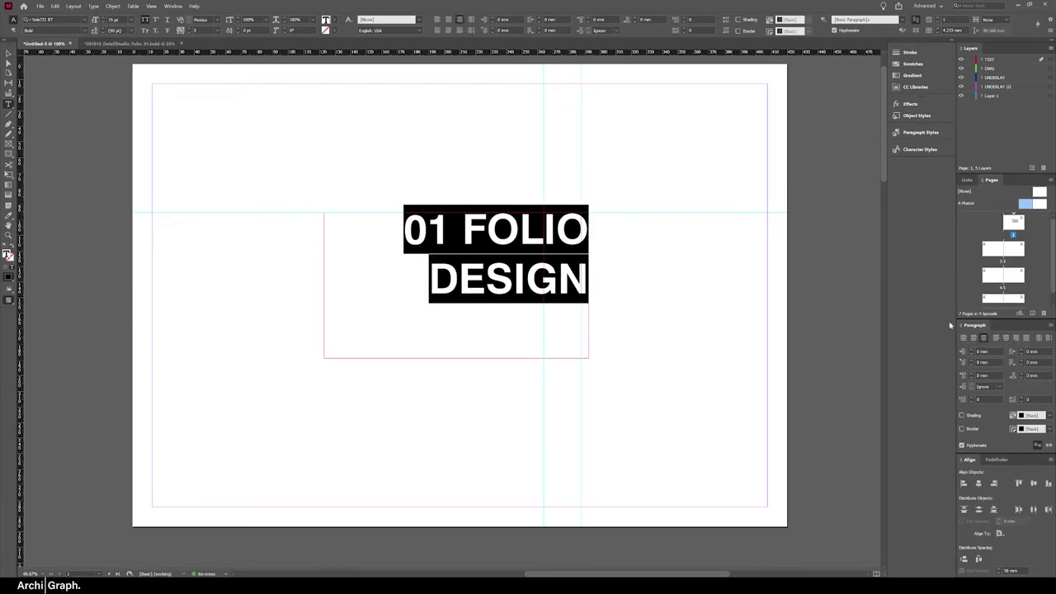
click(437, 18)
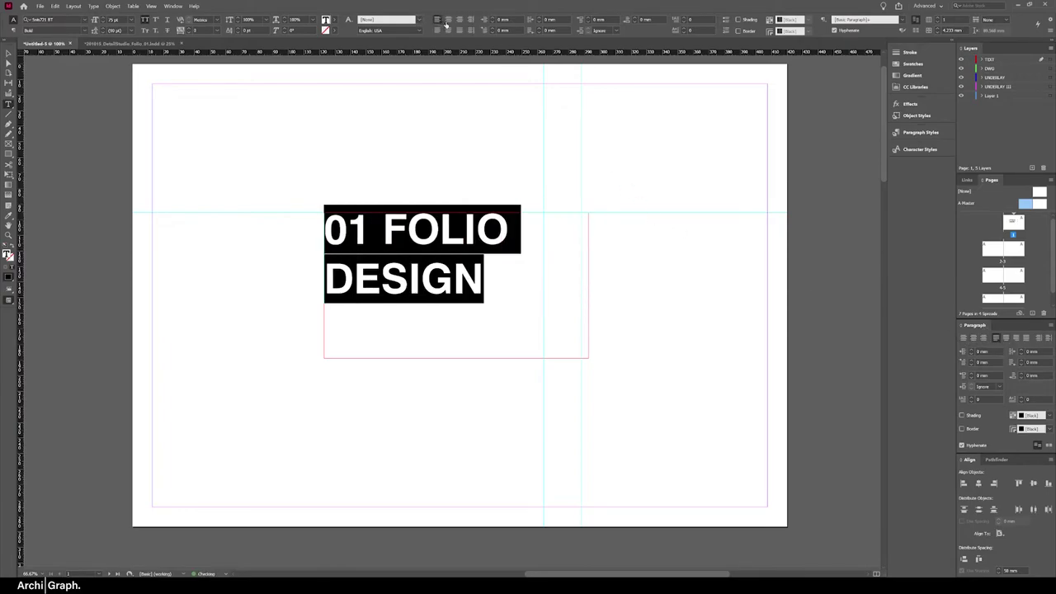
click(459, 19)
click(448, 20)
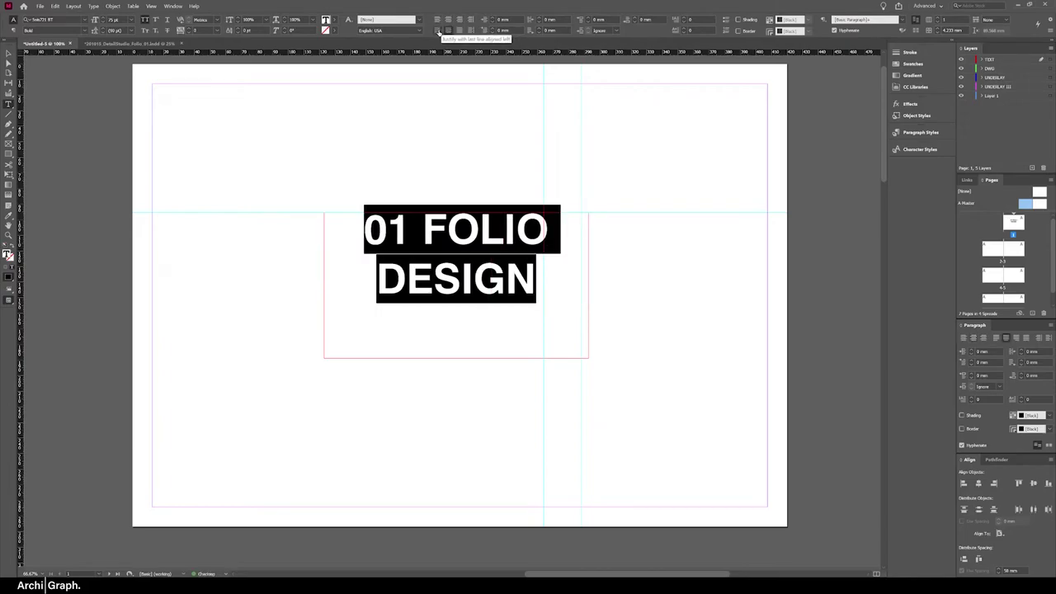
click(437, 31)
click(422, 299)
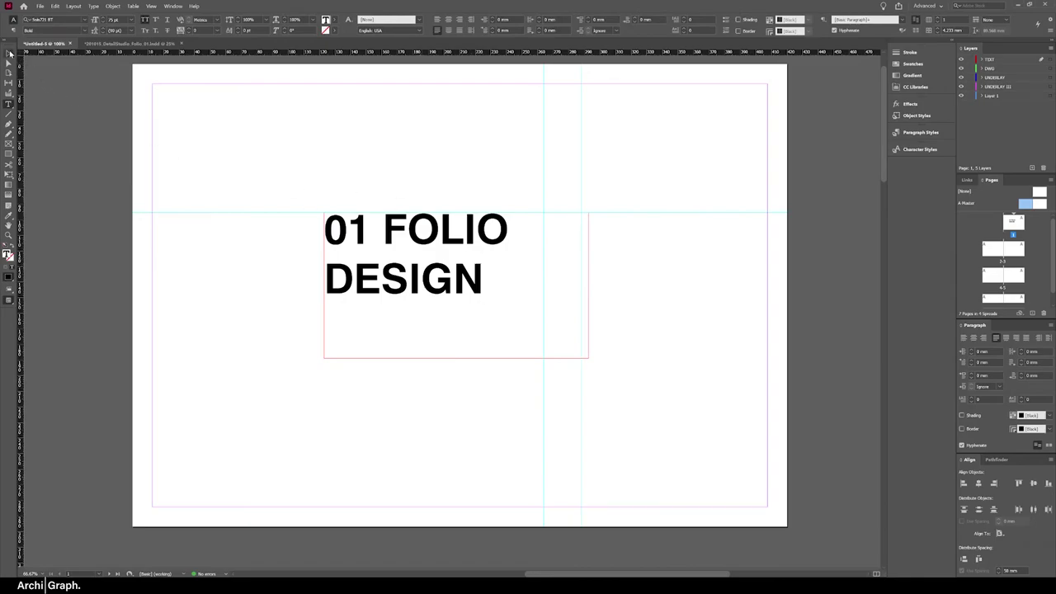
Set the heading frame's vertical justification to Justify in Text Frame Options (Ctrl+B)
key(Escape)
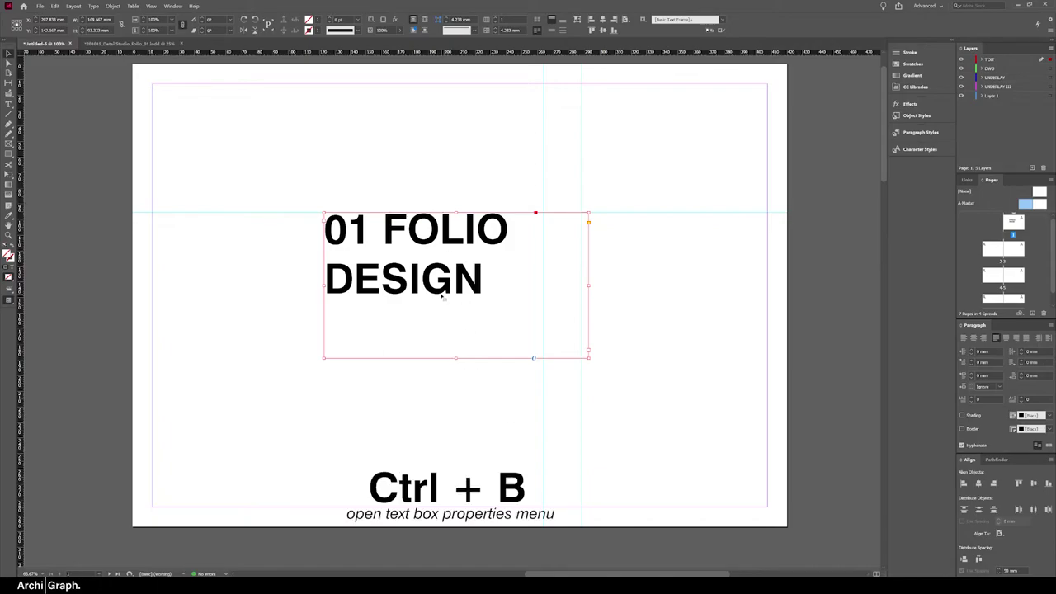
key(ctrl+b)
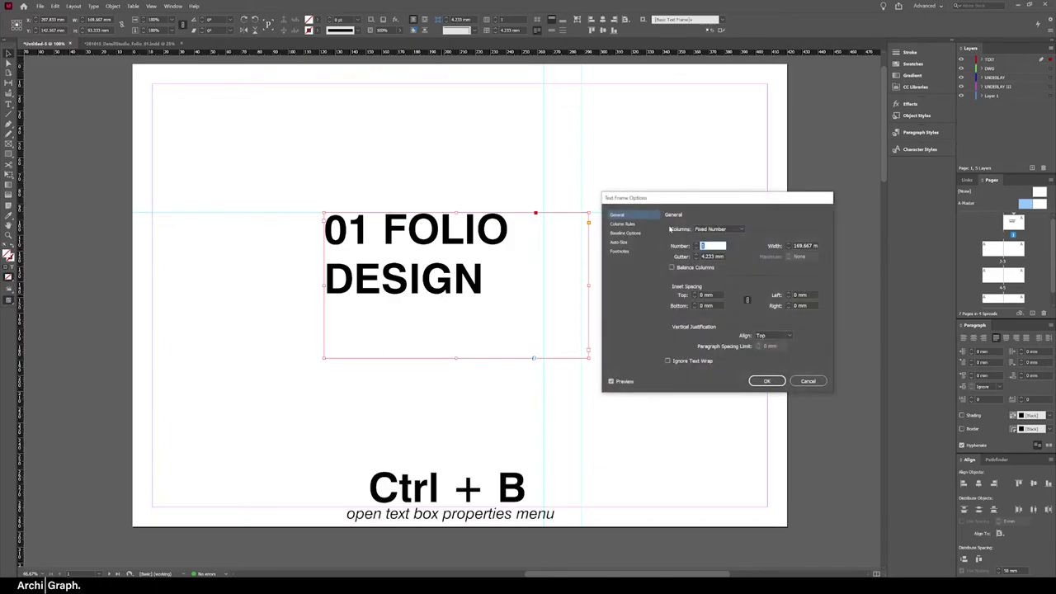
click(782, 336)
click(772, 352)
click(775, 335)
click(771, 361)
click(776, 335)
click(770, 370)
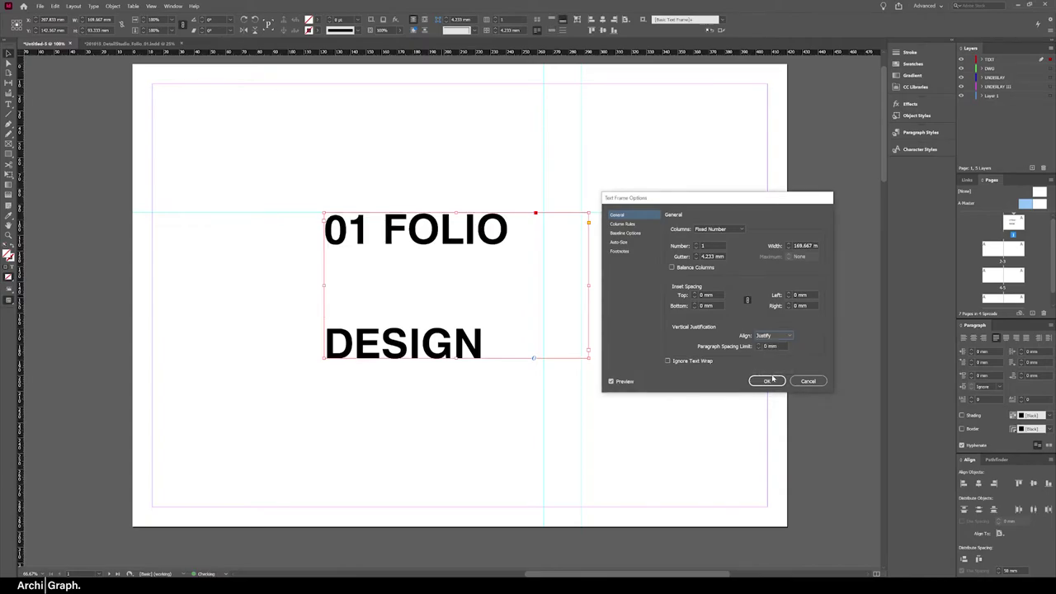
click(765, 381)
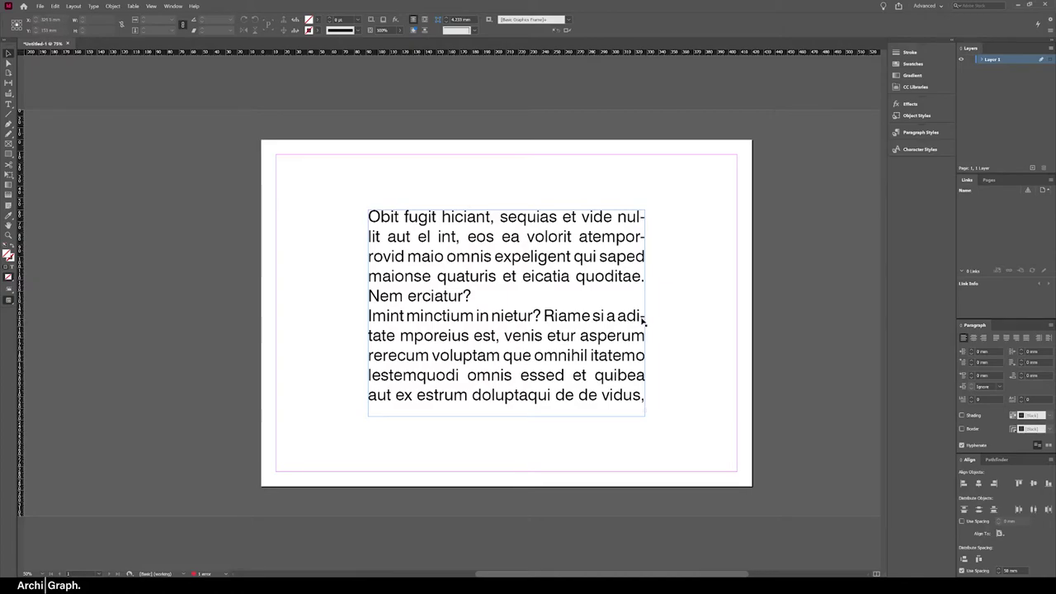
Select all the body paragraphs and turn off Hyphenate
double_click(642, 320)
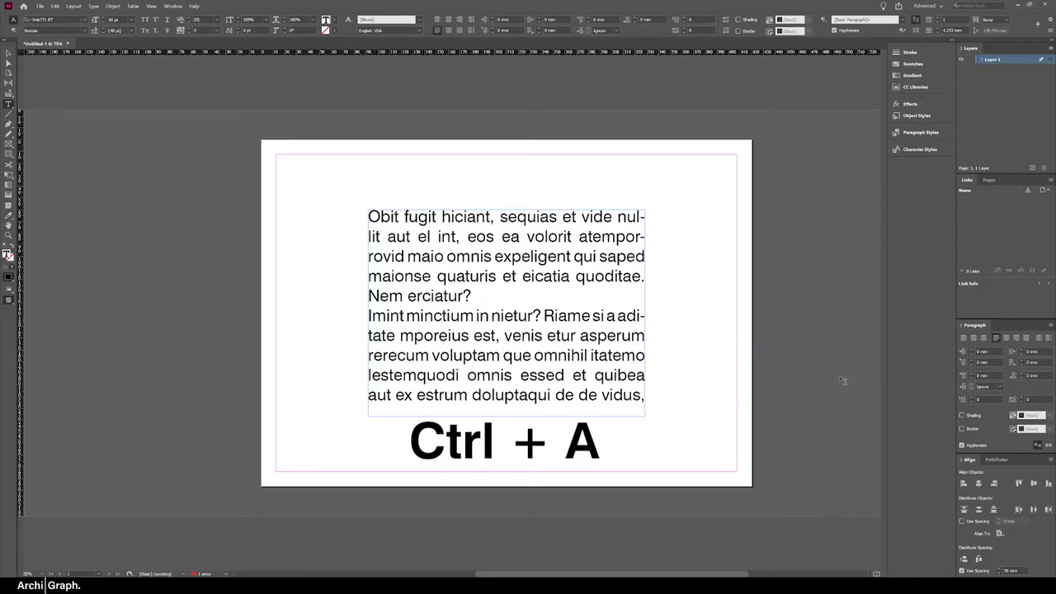
key(ctrl+a)
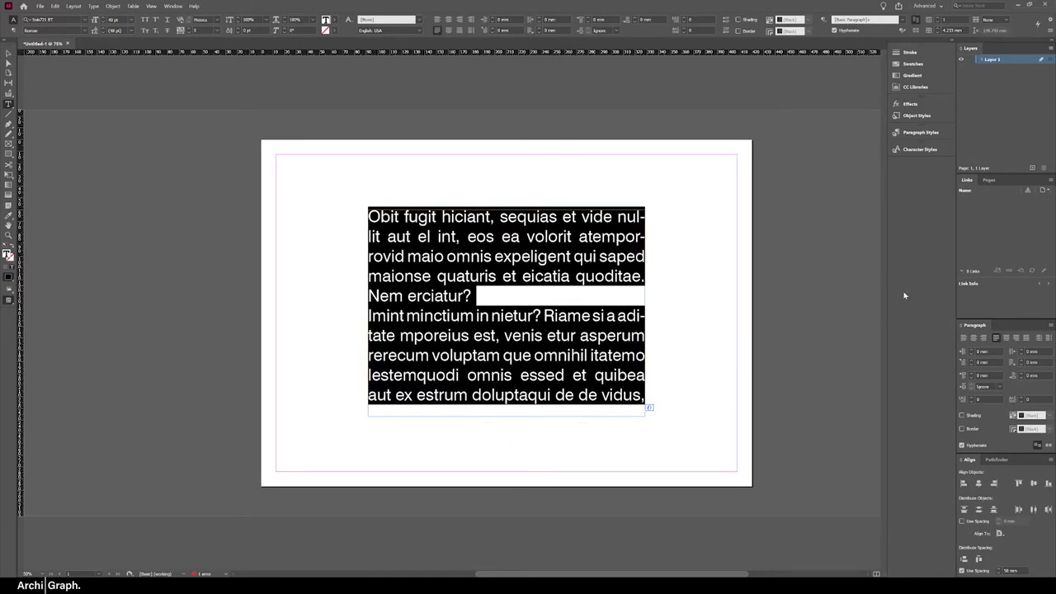
click(961, 446)
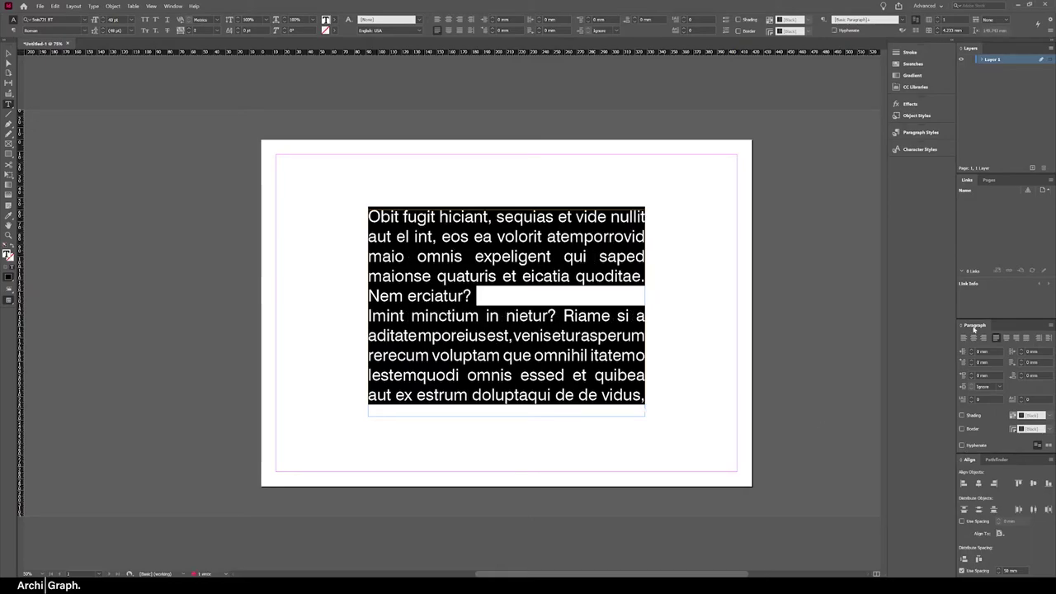
Look for the Paragraph settings among the panels without choosing anything
key(ctrl+alt+t)
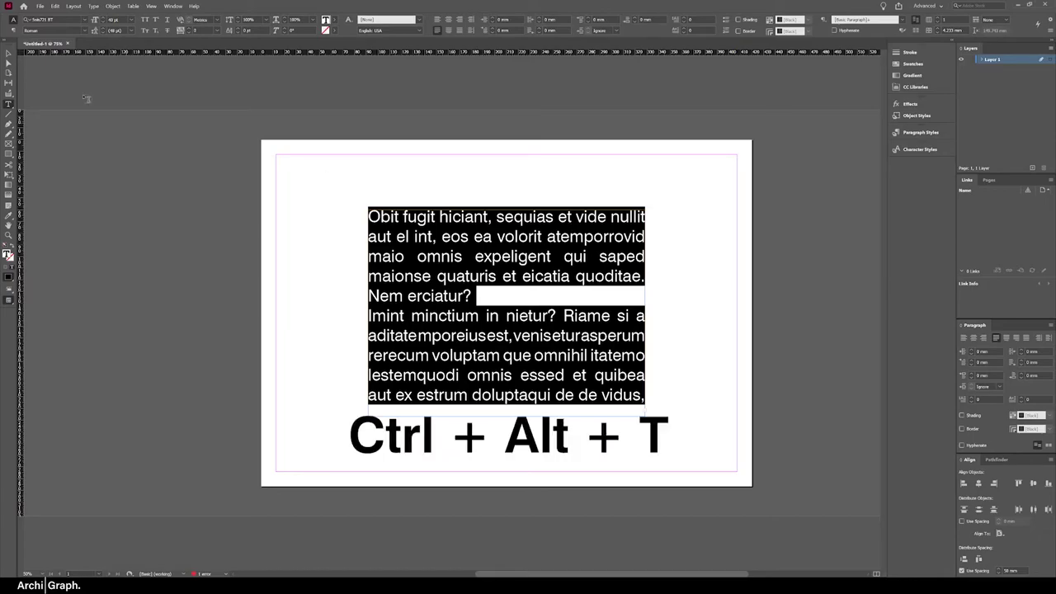
click(175, 6)
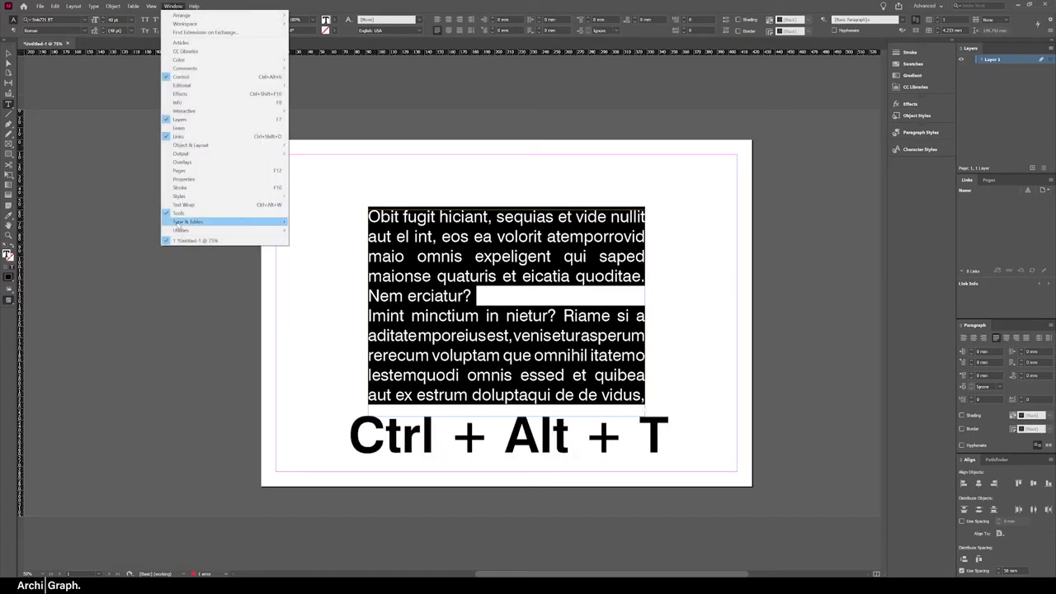
mouse_move(179, 223)
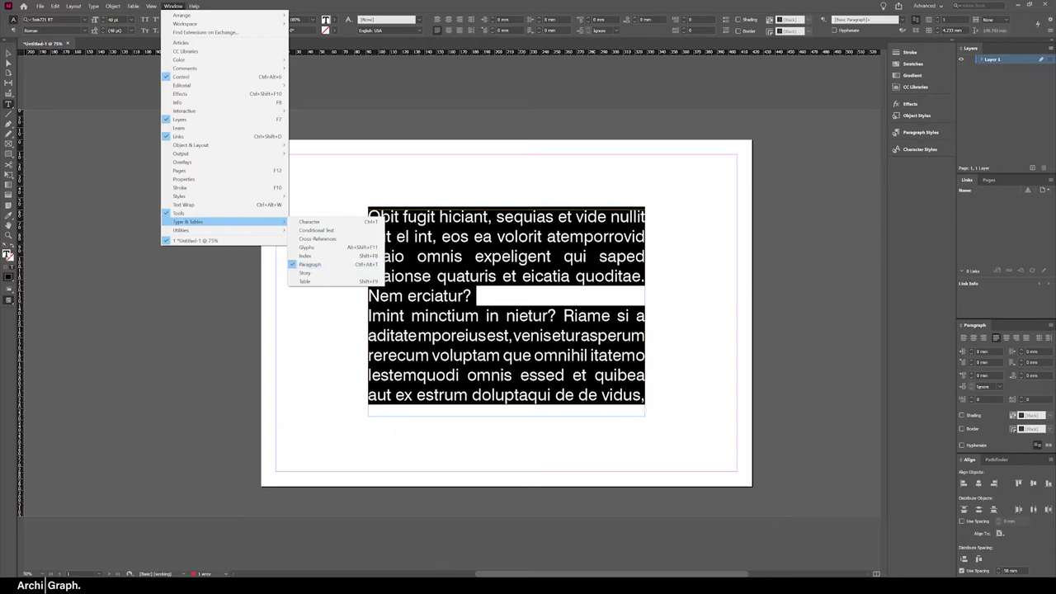
click(974, 328)
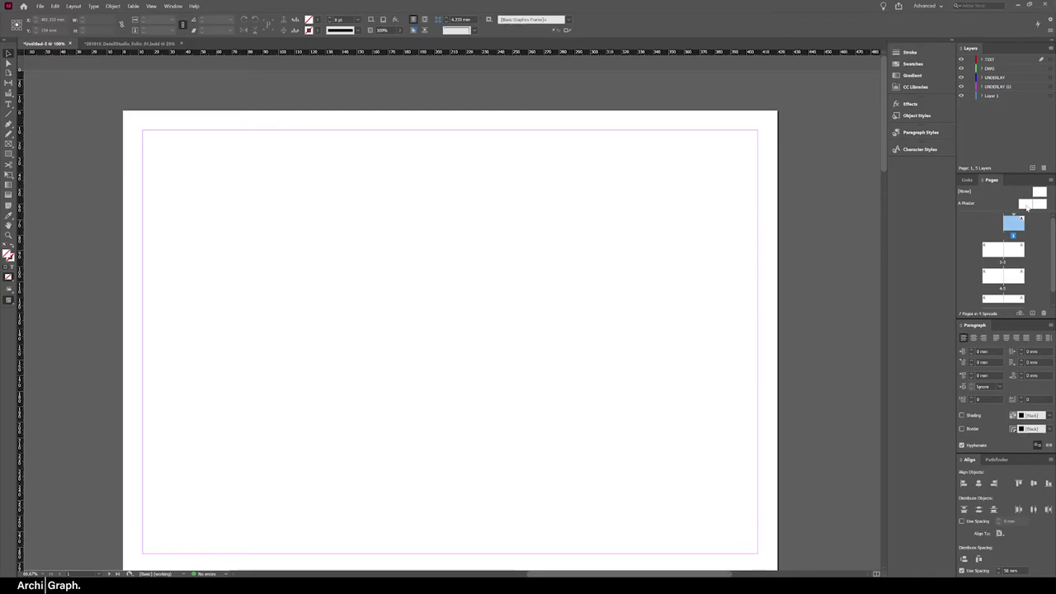
On the A-Master spread, paste the PAGE 01 frame in place
double_click(1026, 205)
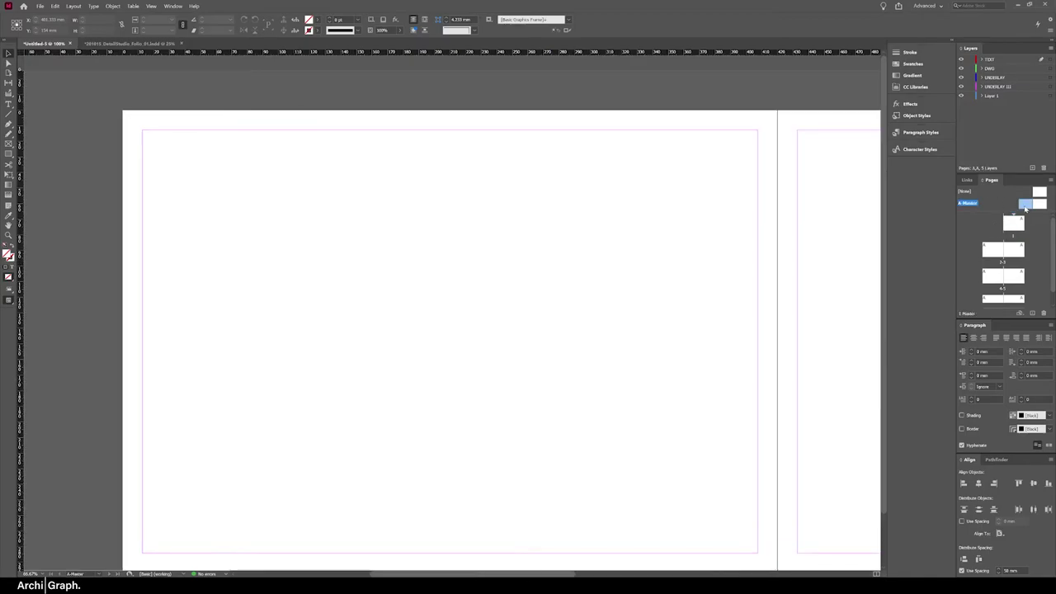
scroll(589, 264, down, 2)
scroll(509, 300, right, 2)
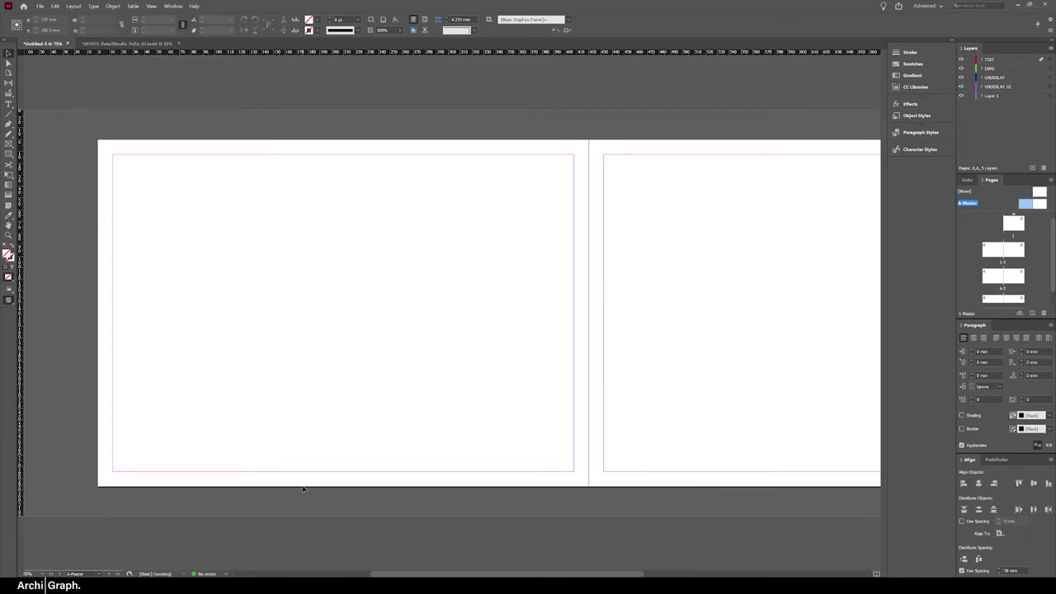
key(ctrl+alt+shift+v)
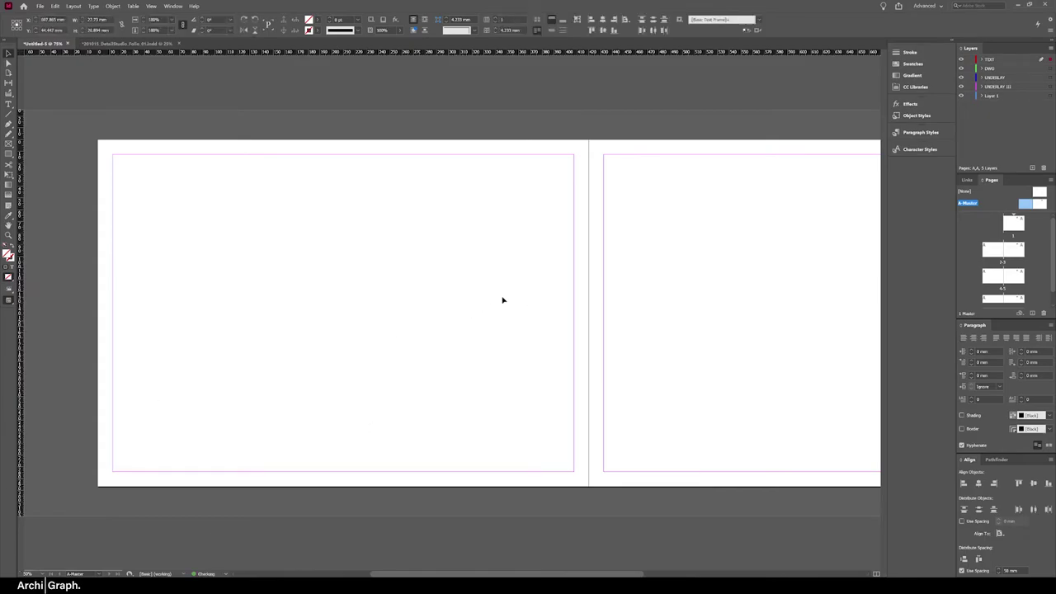
key(ctrl+minus)
key(ctrl+minus)
key(ctrl+equal)
key(ctrl+equal)
click(668, 252)
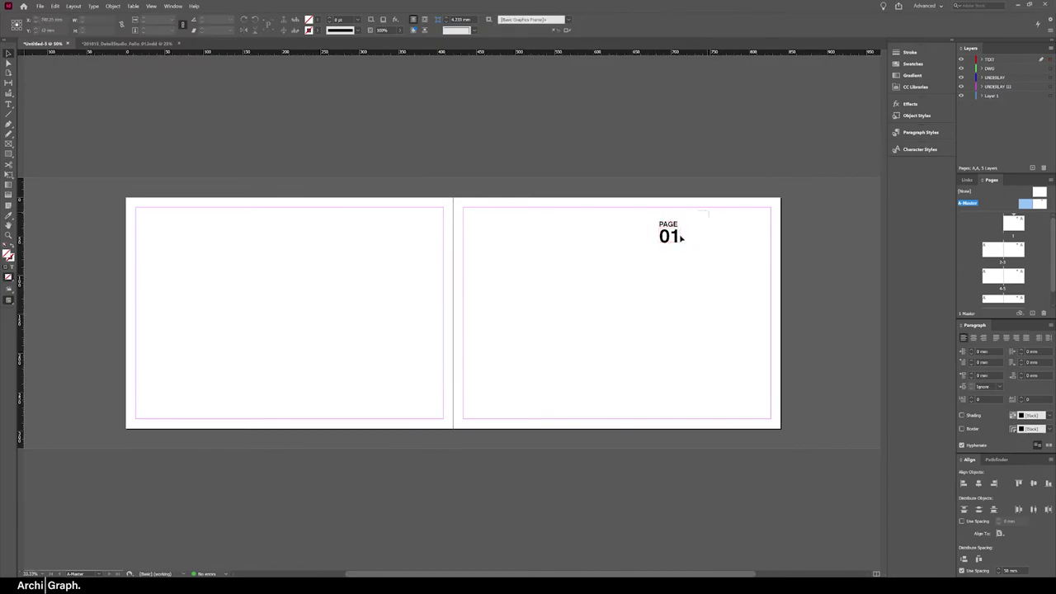
Alt-drag a copy of PAGE 01 to the left master page's bottom-right corner
click(680, 221)
click(688, 230)
click(672, 233)
drag(673, 232, 440, 423)
click(466, 459)
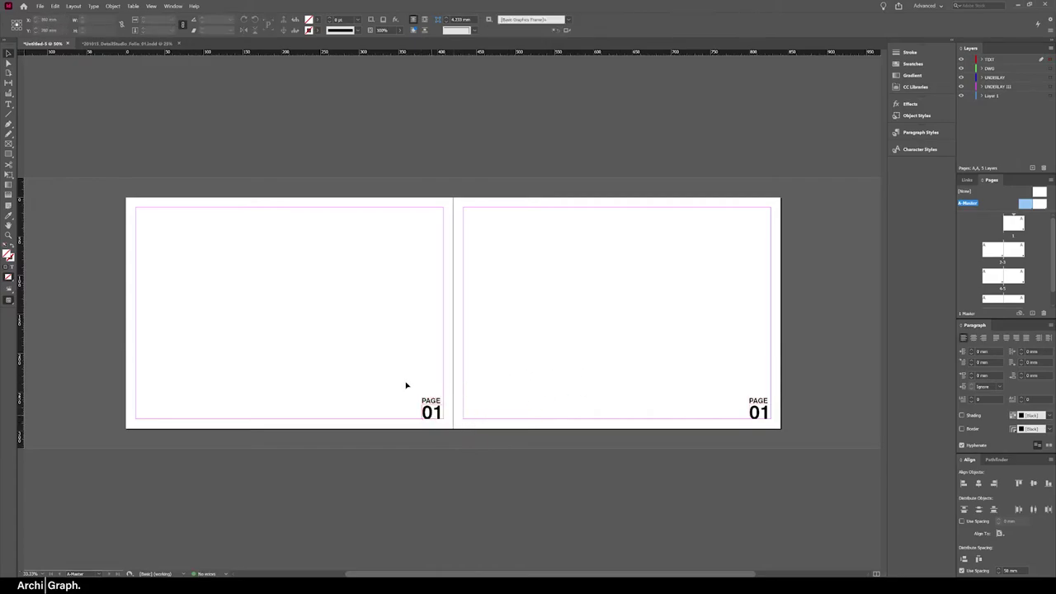
Add a TITLE text frame at the left master page's top-left, then return to page 1
key(t)
drag(134, 209, 145, 221)
key(ctrl+v)
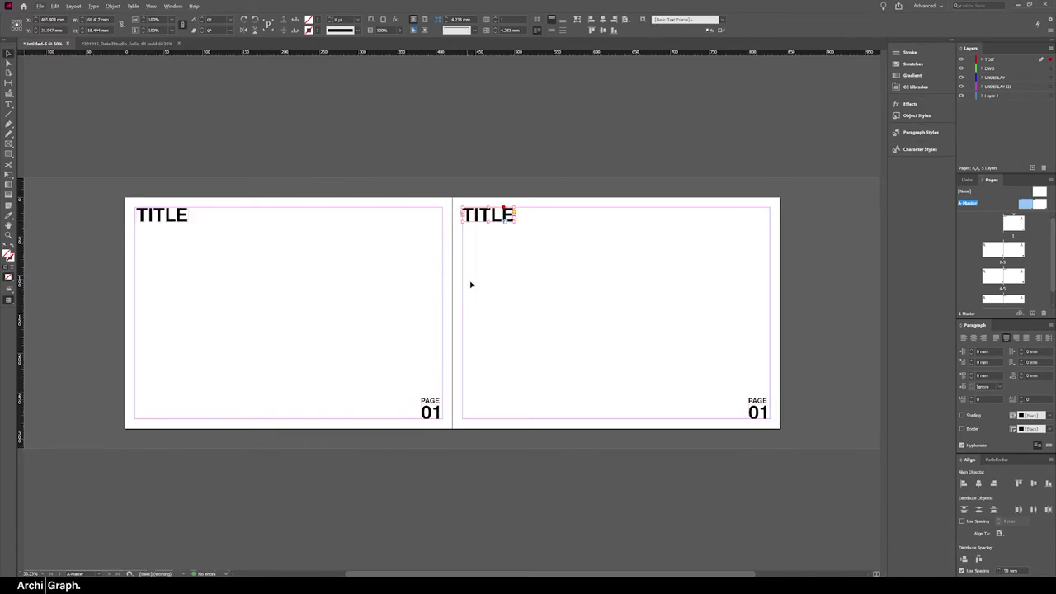
click(630, 165)
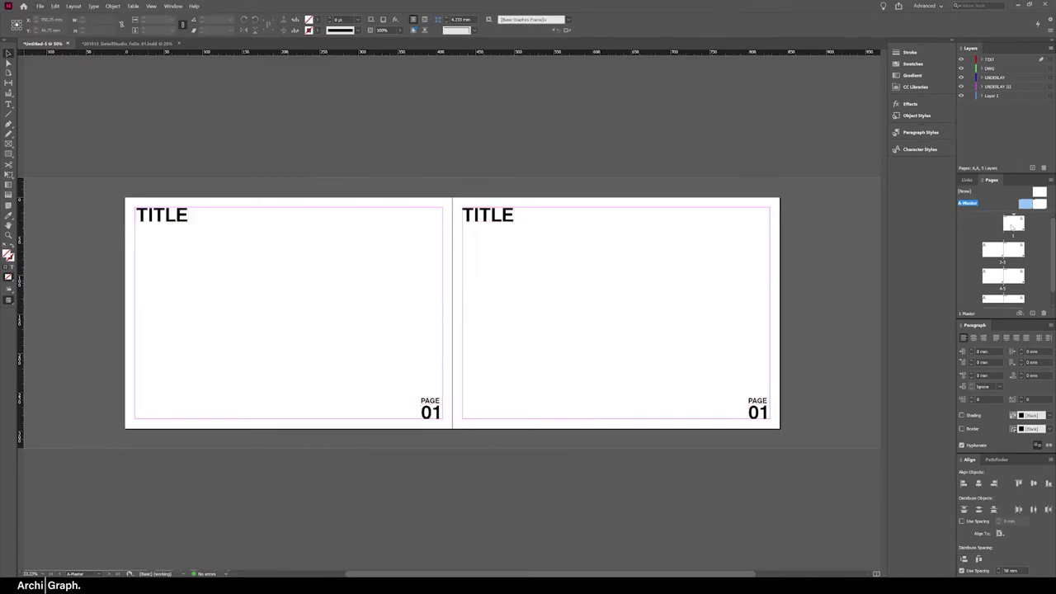
double_click(1013, 225)
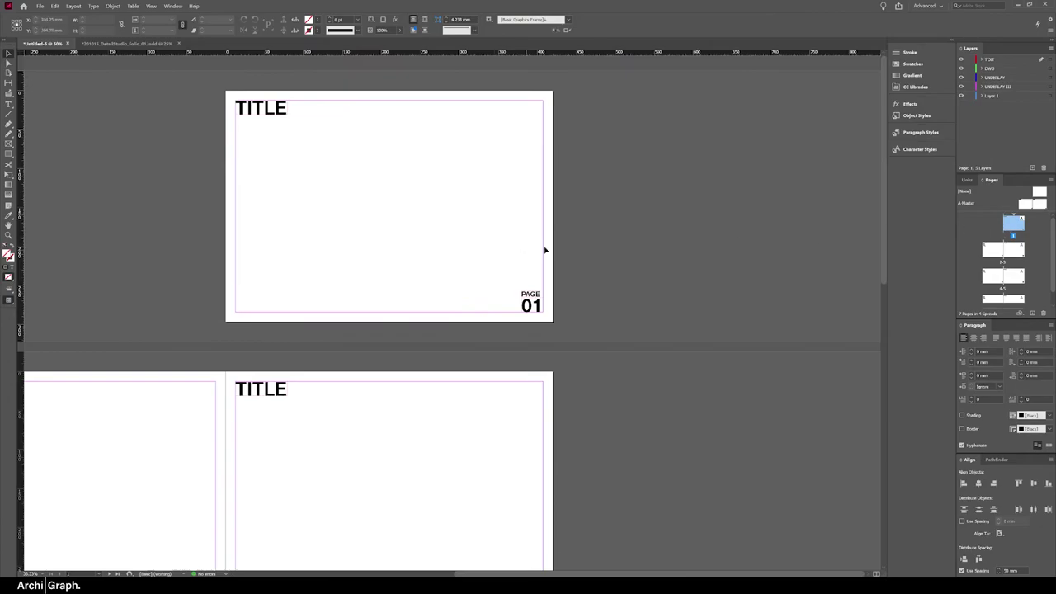
Scroll through the spreads to confirm each page shows TITLE and PAGE 01
scroll(546, 250, down, 3)
scroll(501, 288, up, 4)
scroll(533, 279, down, 2)
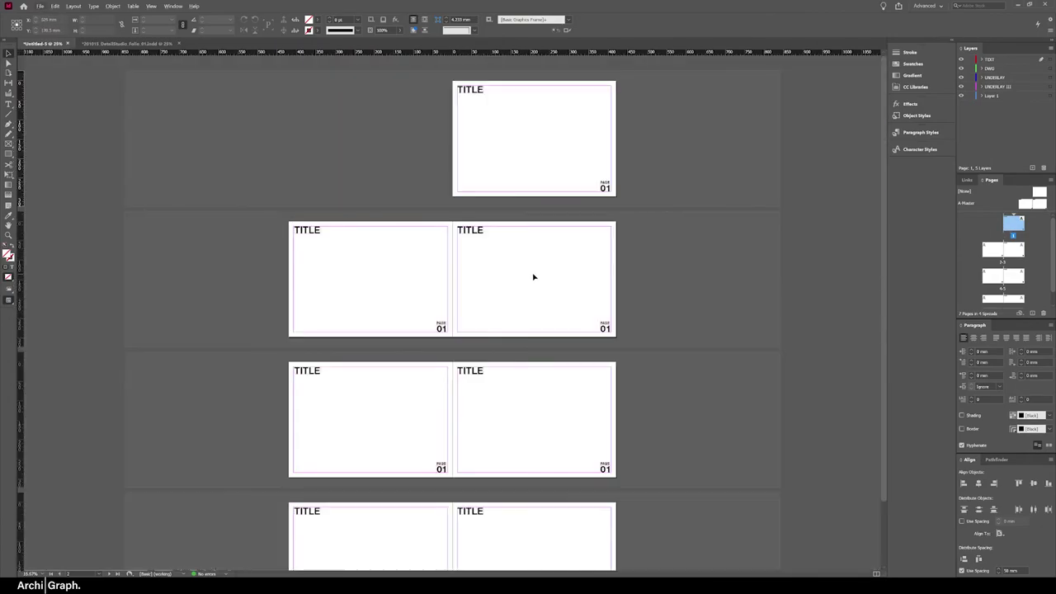
scroll(533, 277, down, 1)
scroll(533, 276, up, 1)
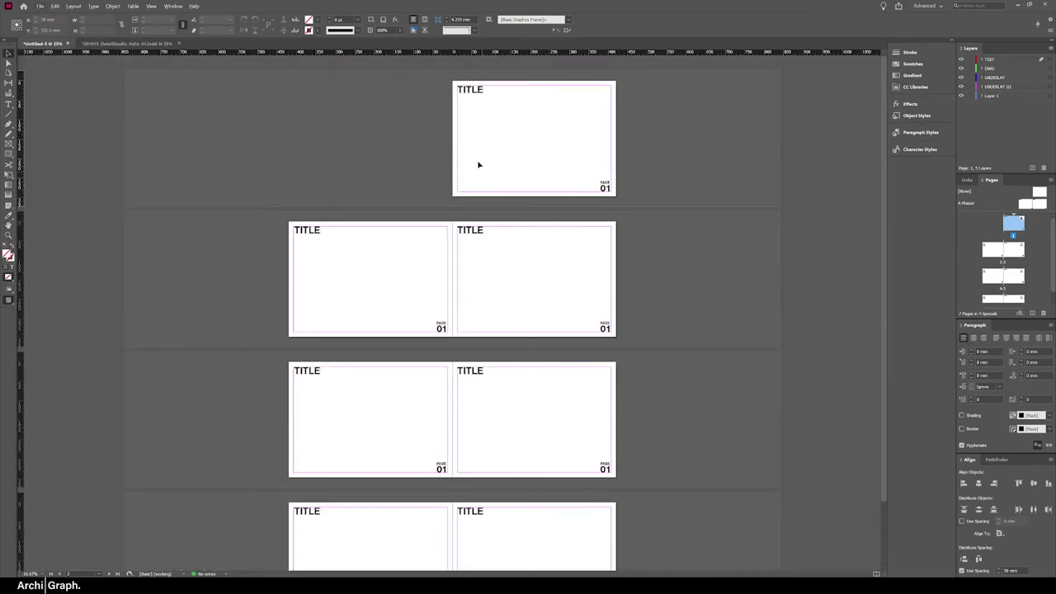
scroll(477, 165, up, 2)
scroll(702, 319, up, 2)
scroll(702, 318, right, 2)
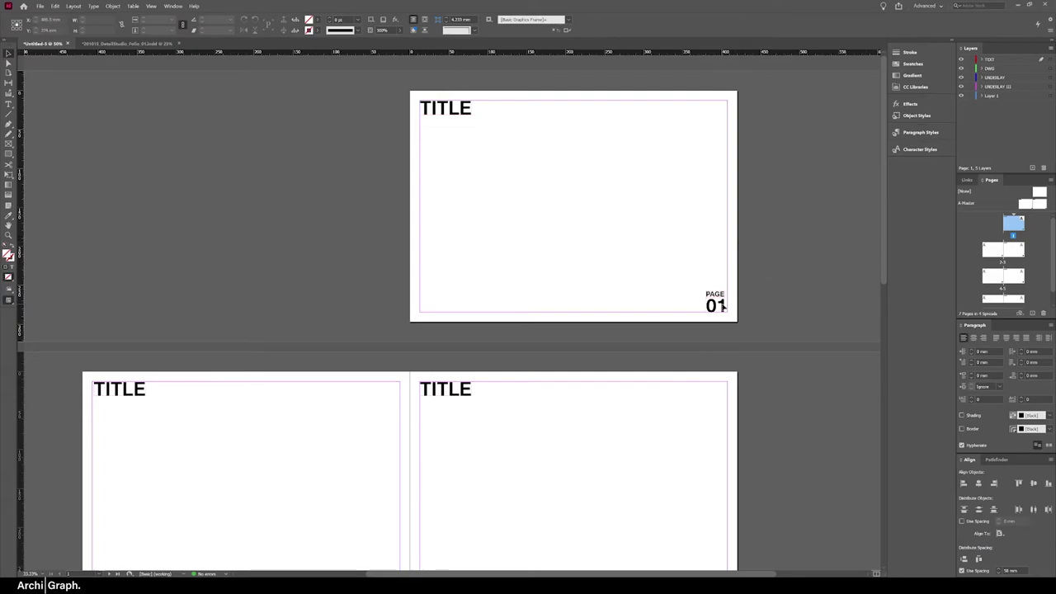
scroll(723, 307, down, 2)
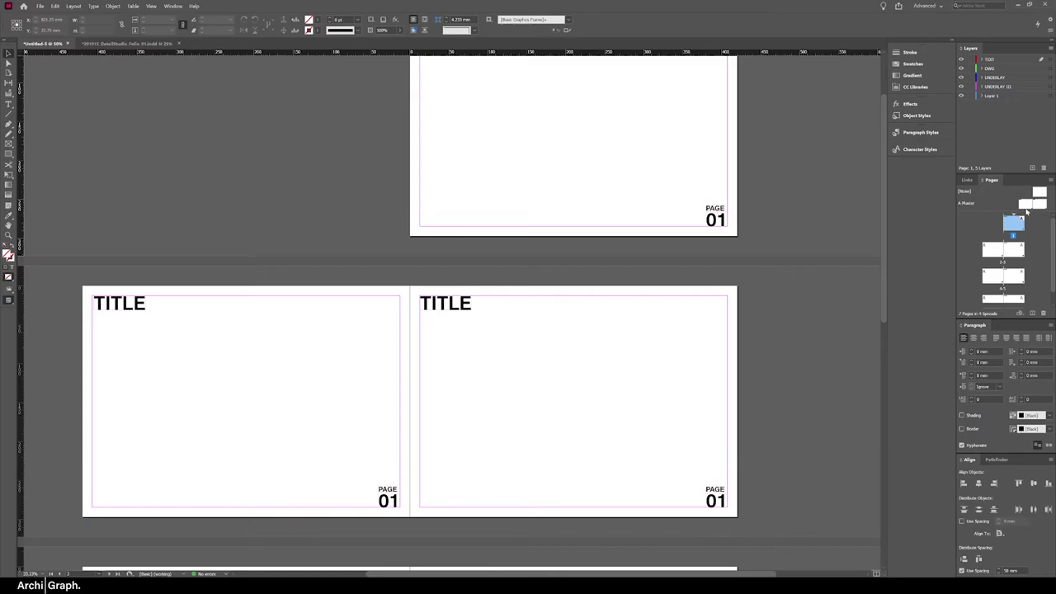
On the A-Master, replace 01 with the Current Page Number marker preceded by 0, giving PAGE 0A
double_click(1024, 205)
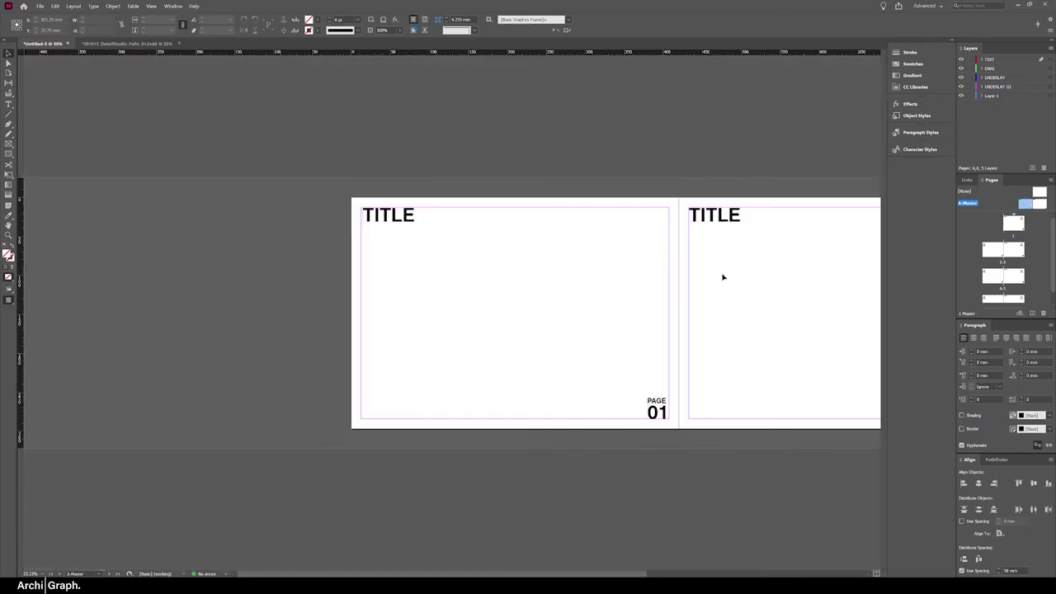
double_click(658, 413)
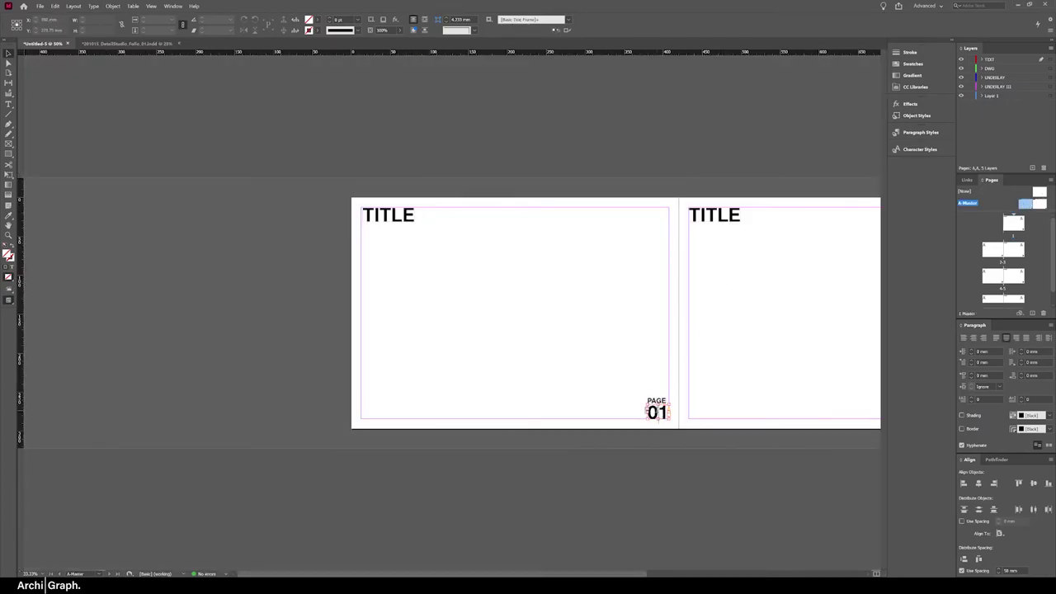
right_click(663, 416)
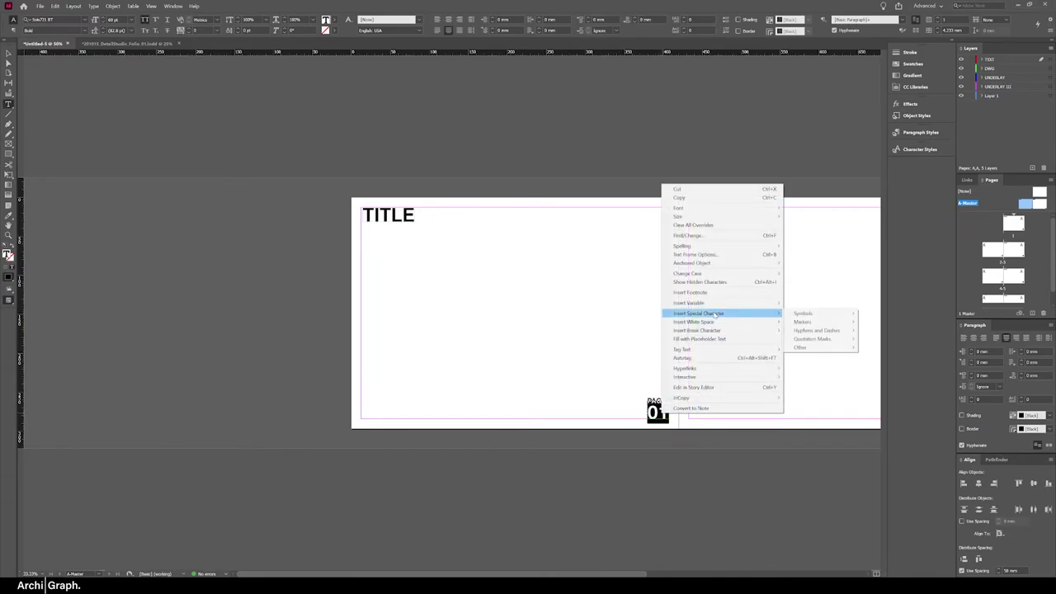
mouse_move(720, 314)
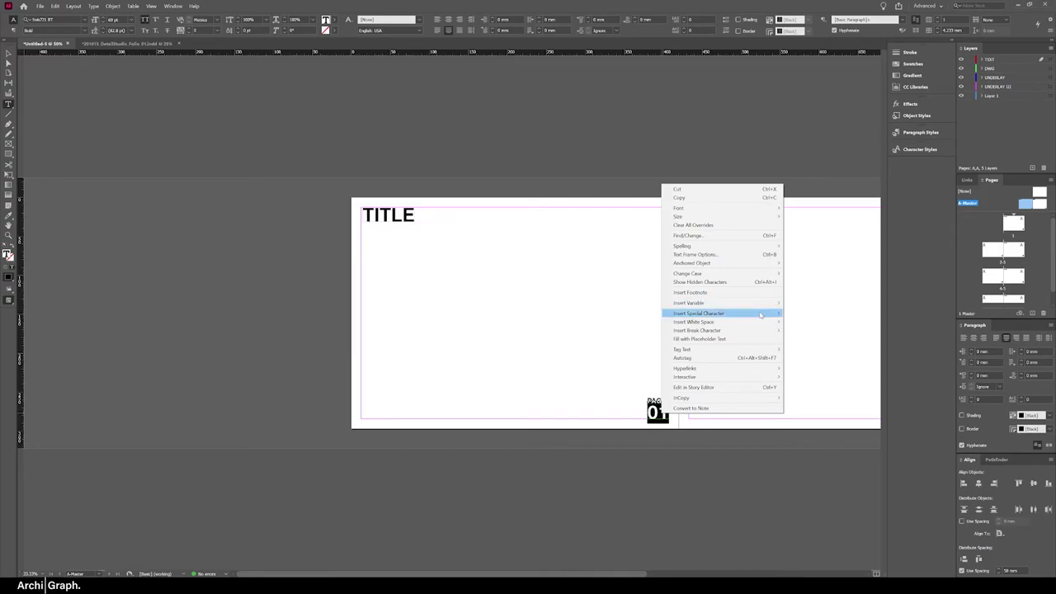
mouse_move(804, 314)
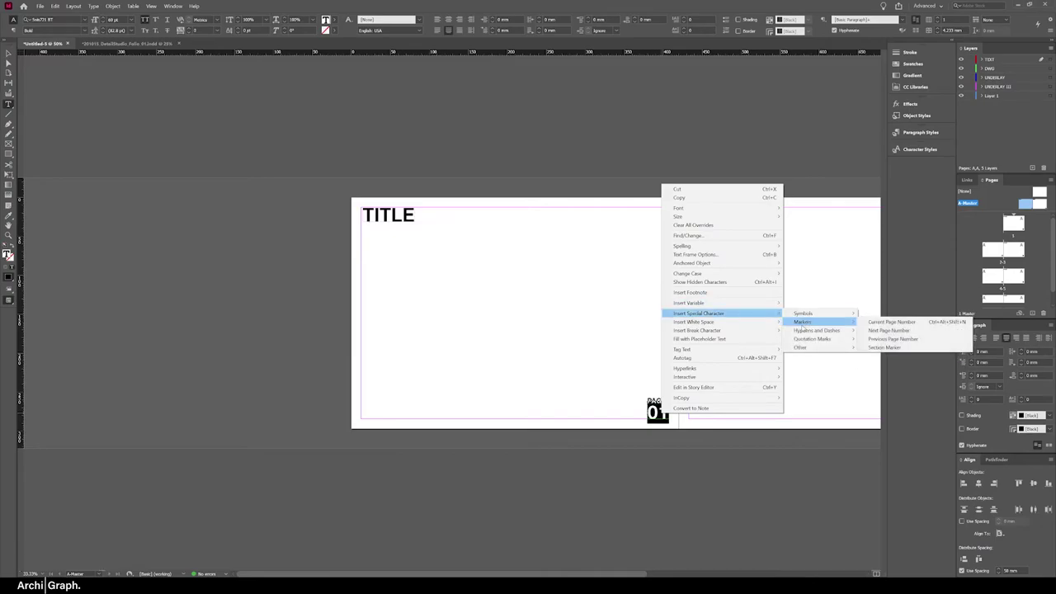
click(899, 324)
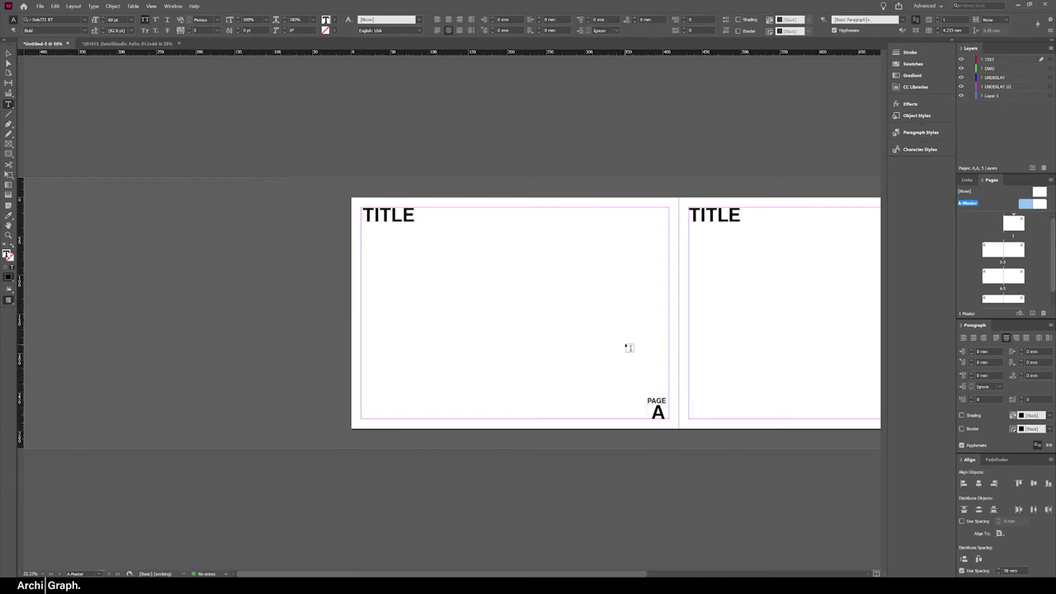
text(0)
click(8, 54)
scroll(498, 283, right, 5)
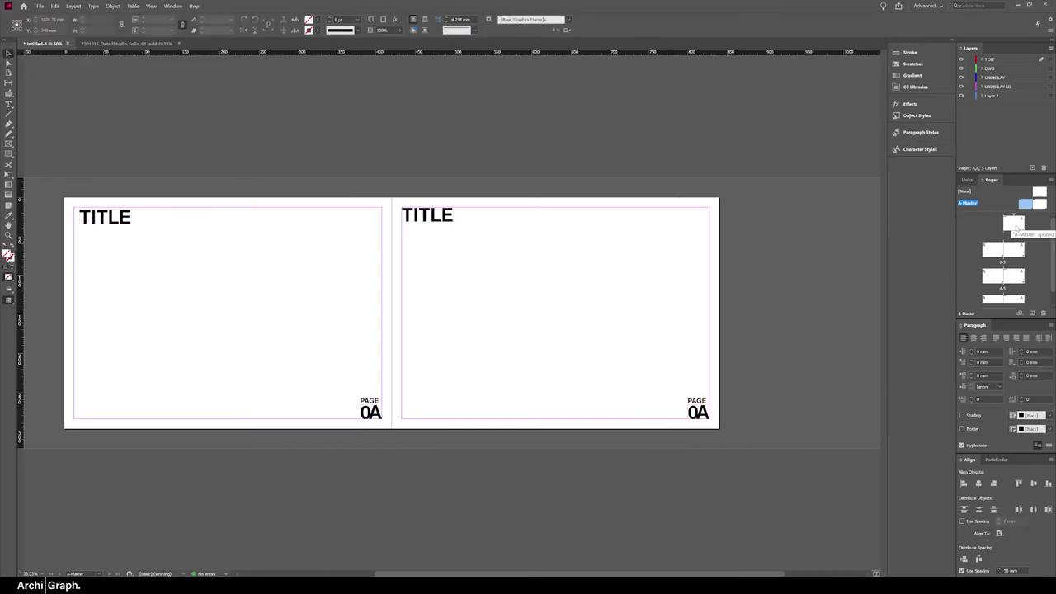
Delete the surplus page 7 so the document runs from page 01 to 06
double_click(1014, 223)
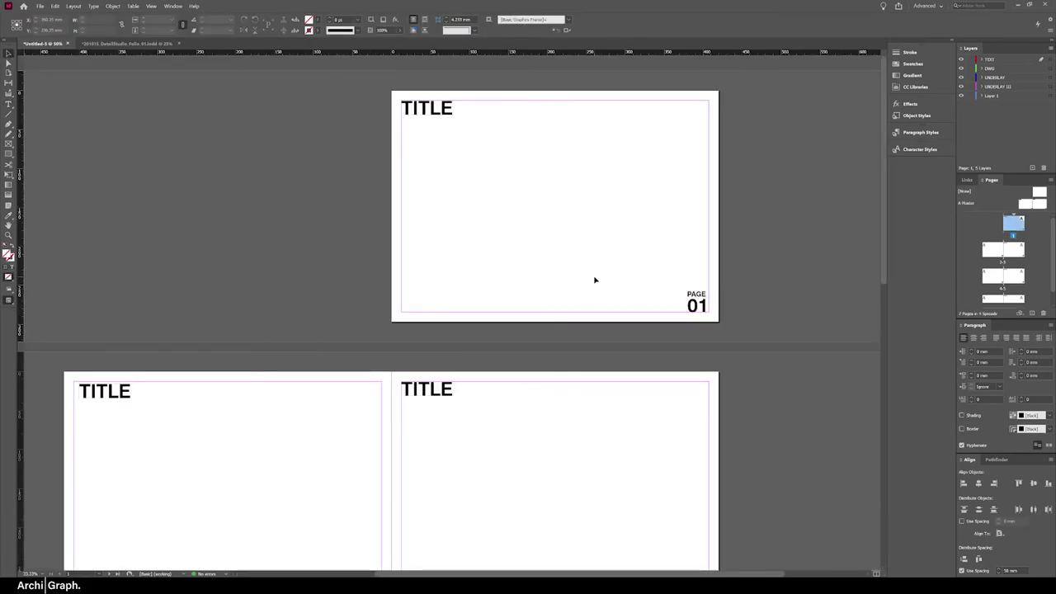
scroll(594, 280, down, 10)
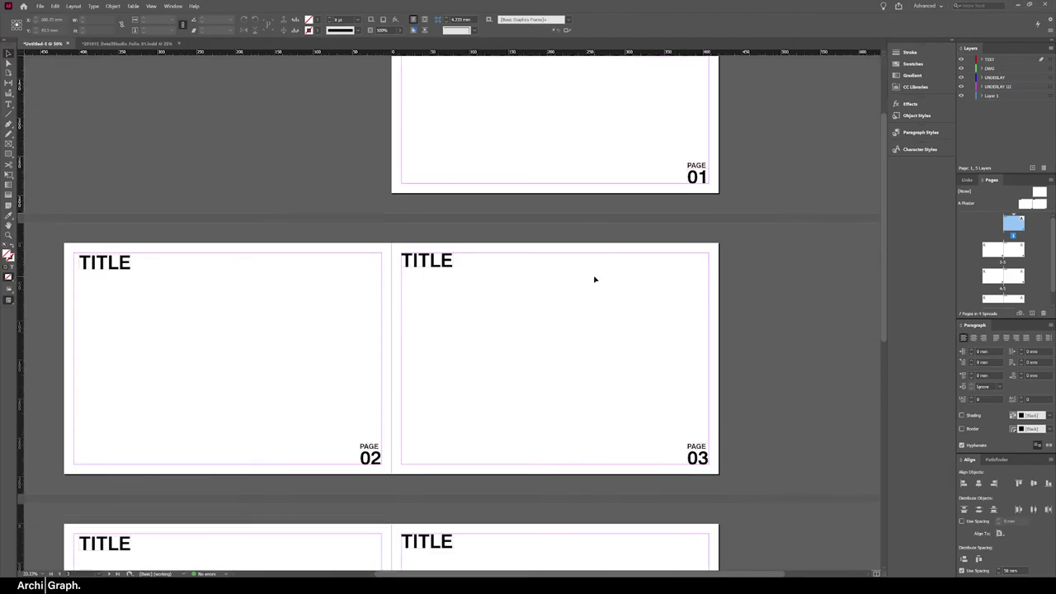
scroll(594, 278, down, 5)
scroll(594, 278, up, 5)
key(ctrl+minus)
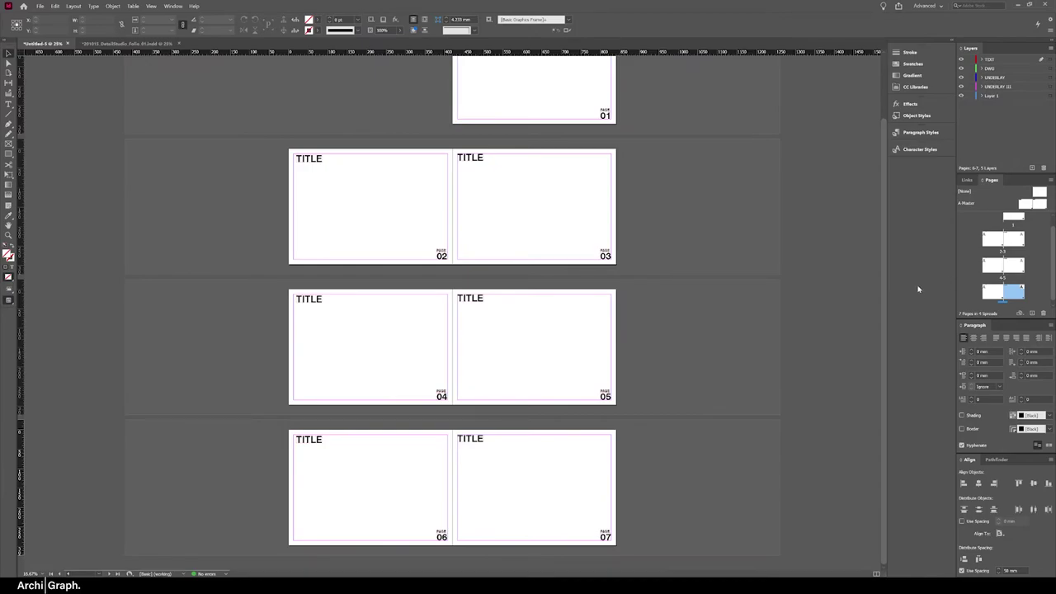
click(1005, 266)
click(1003, 292)
click(1007, 305)
click(1014, 292)
click(1044, 313)
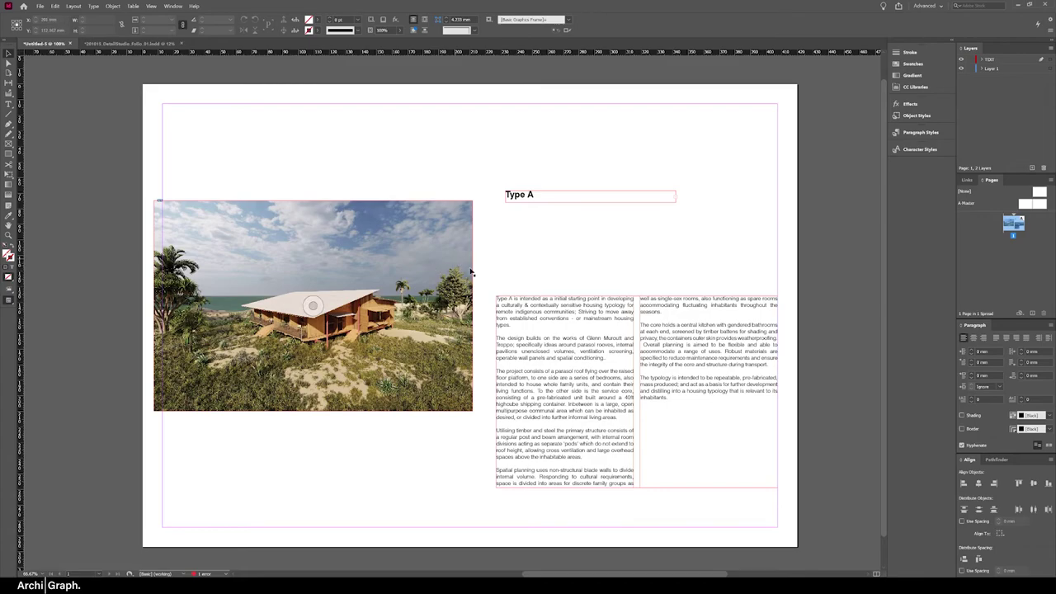
Select the body text frame and photo together, set an alignment reference, and centre them vertically
click(518, 303)
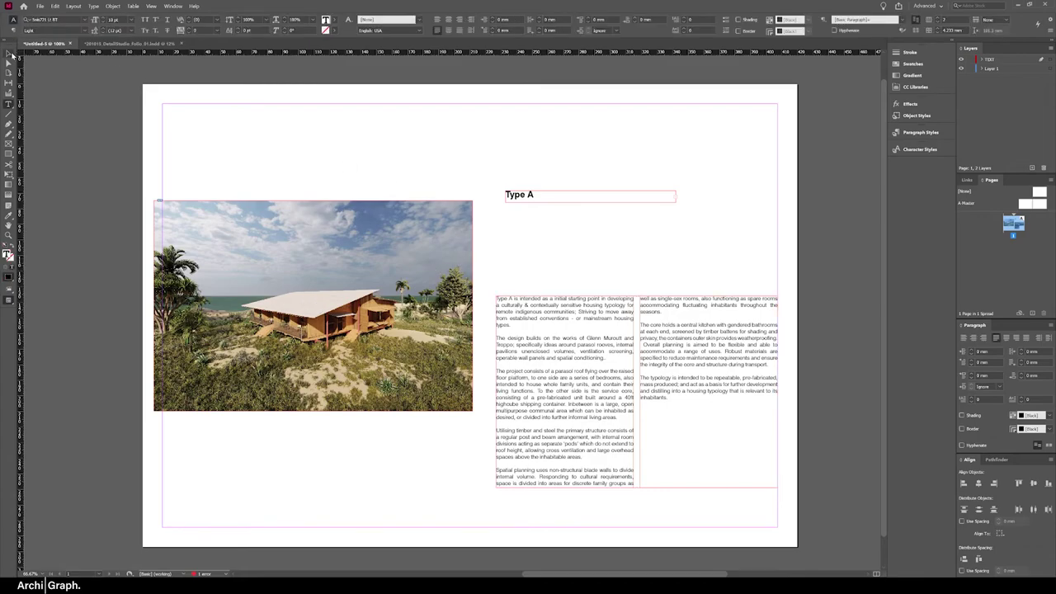
click(9, 54)
shift+click(445, 247)
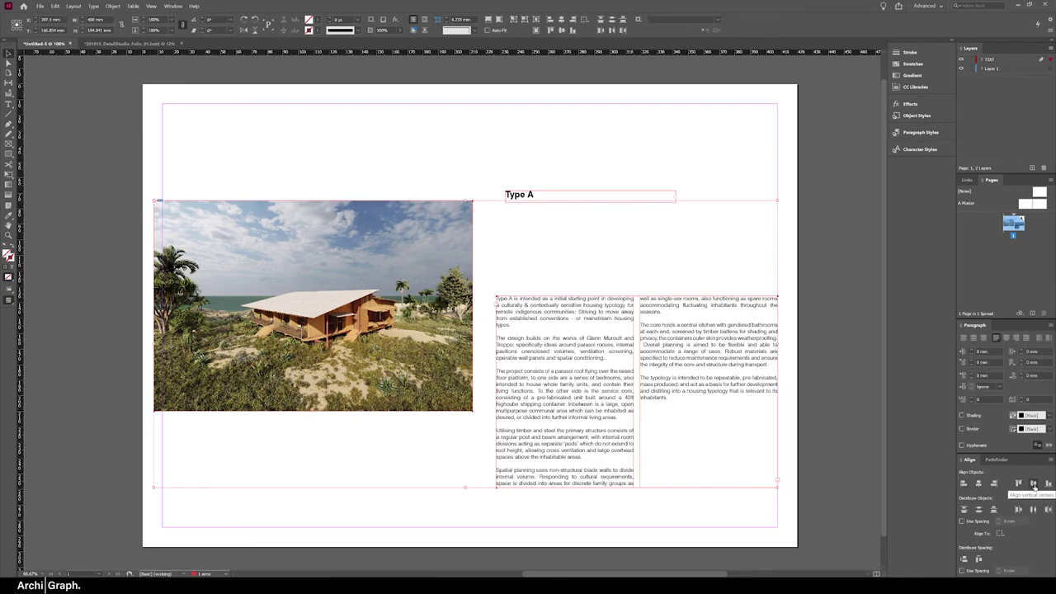
click(999, 533)
click(1011, 542)
click(1033, 484)
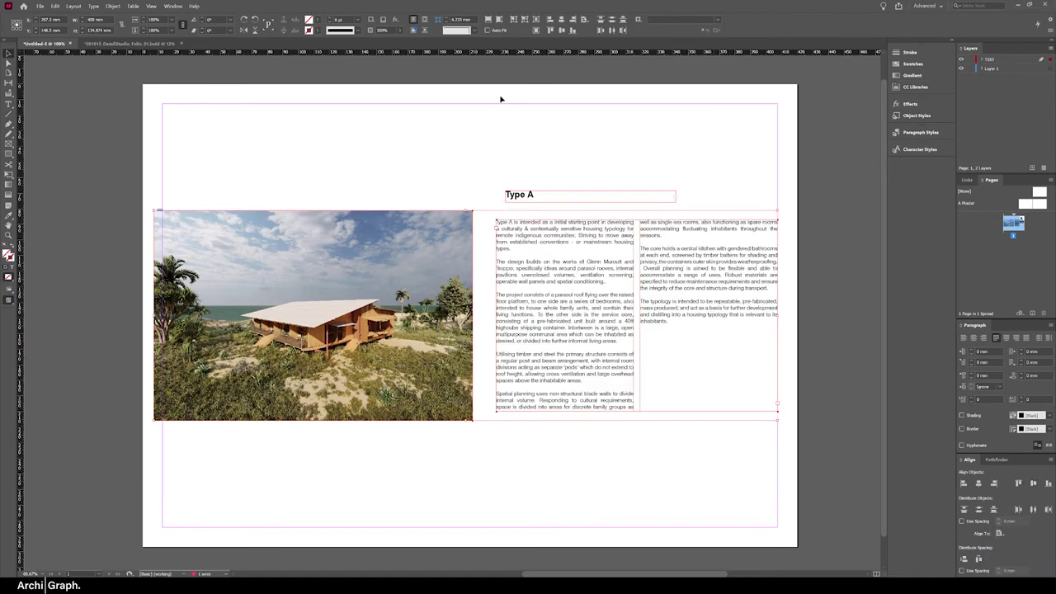
click(501, 164)
Reselect photo and text frame, change the alignment reference, and centre the text vertically on the photo
click(406, 239)
shift+click(521, 270)
click(1002, 536)
click(1011, 547)
click(1019, 484)
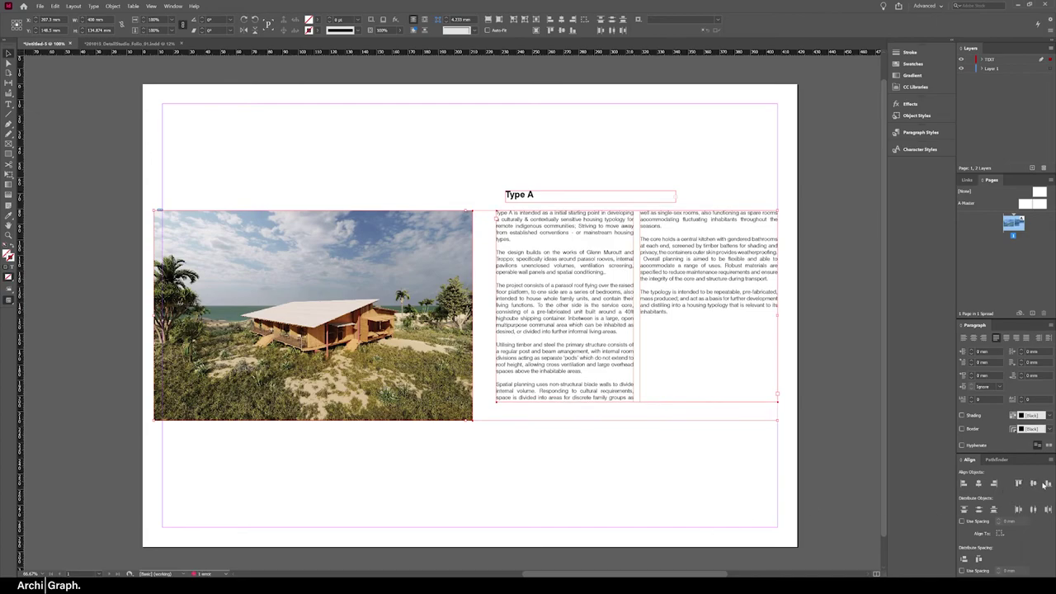
click(1046, 484)
click(1032, 485)
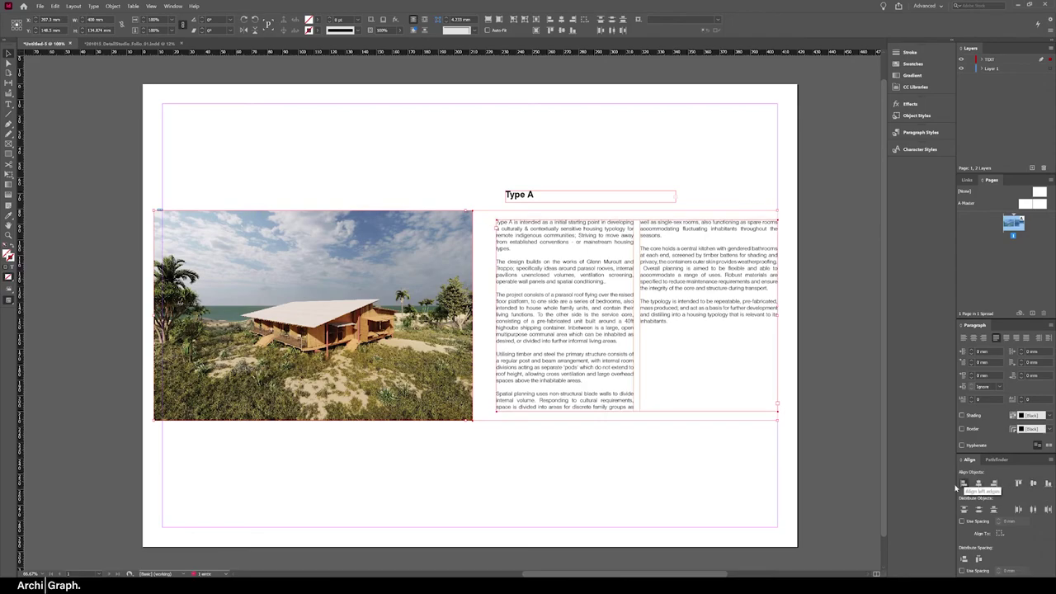
Align the two stacked house photos' left edges relative to the spread
click(1000, 533)
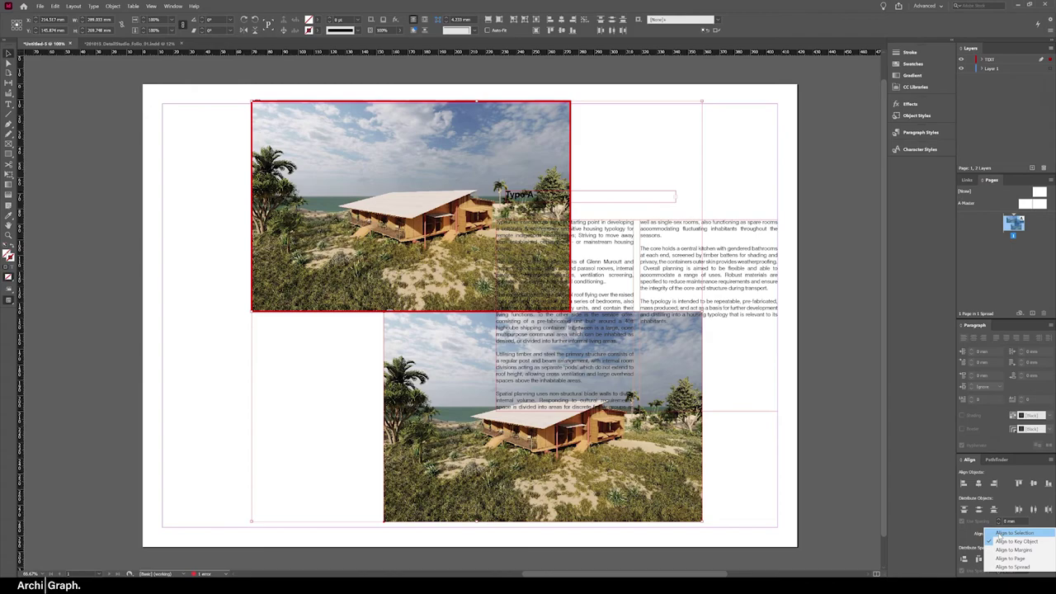
click(1000, 533)
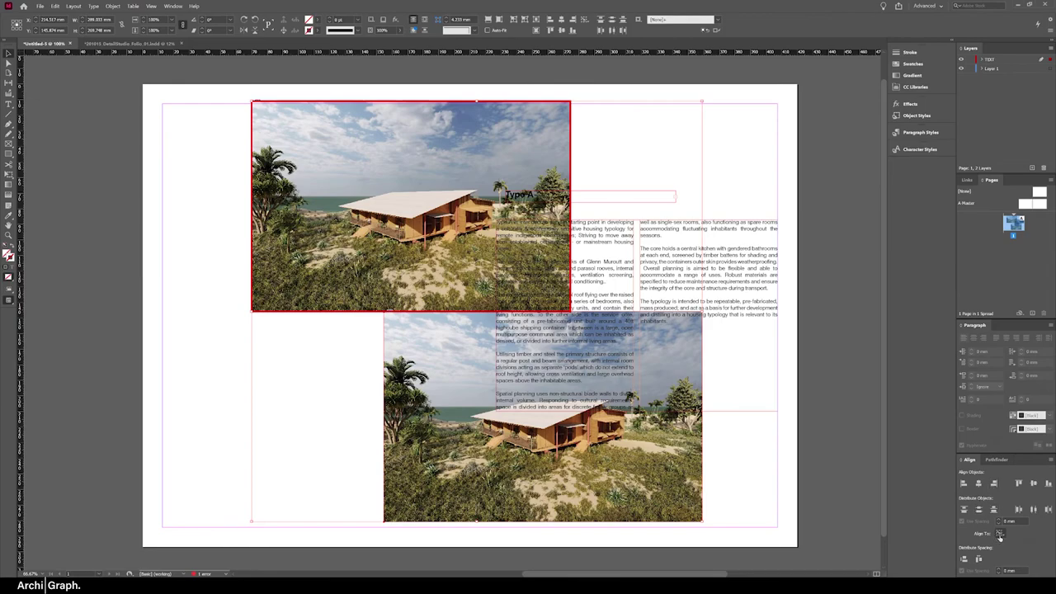
click(999, 536)
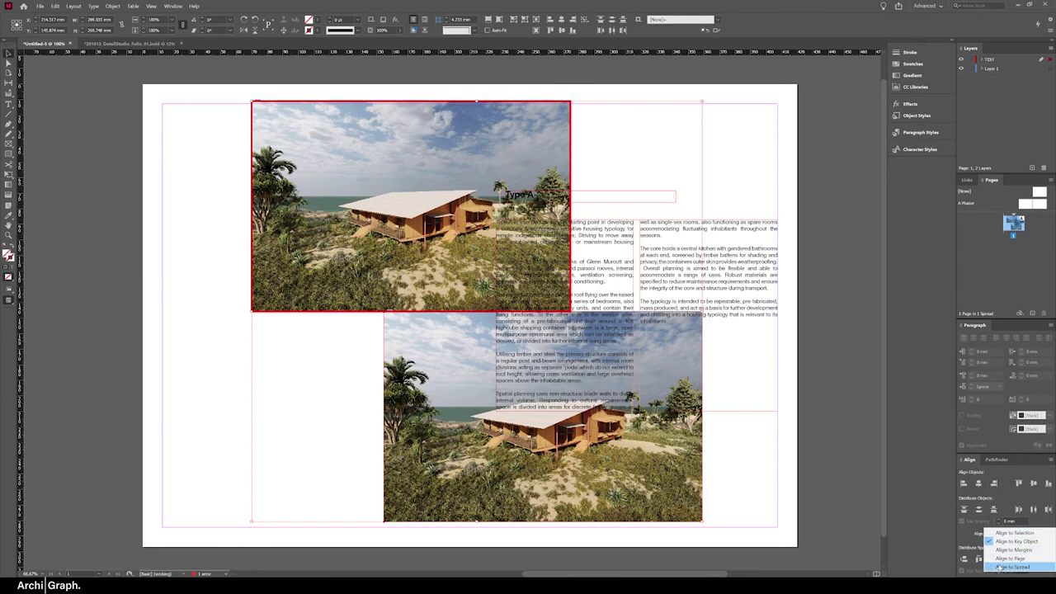
click(1000, 568)
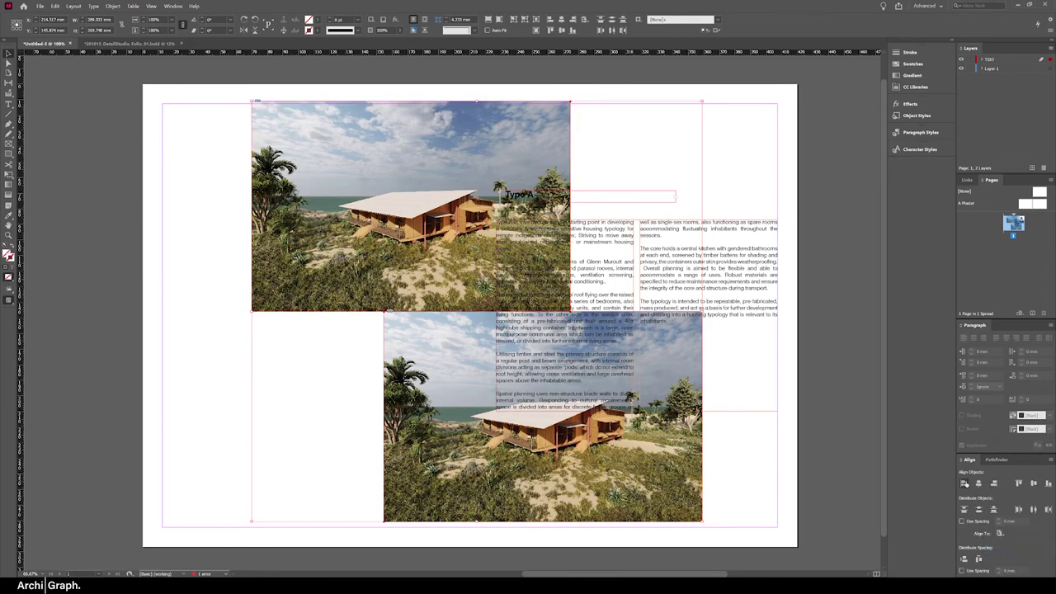
click(964, 485)
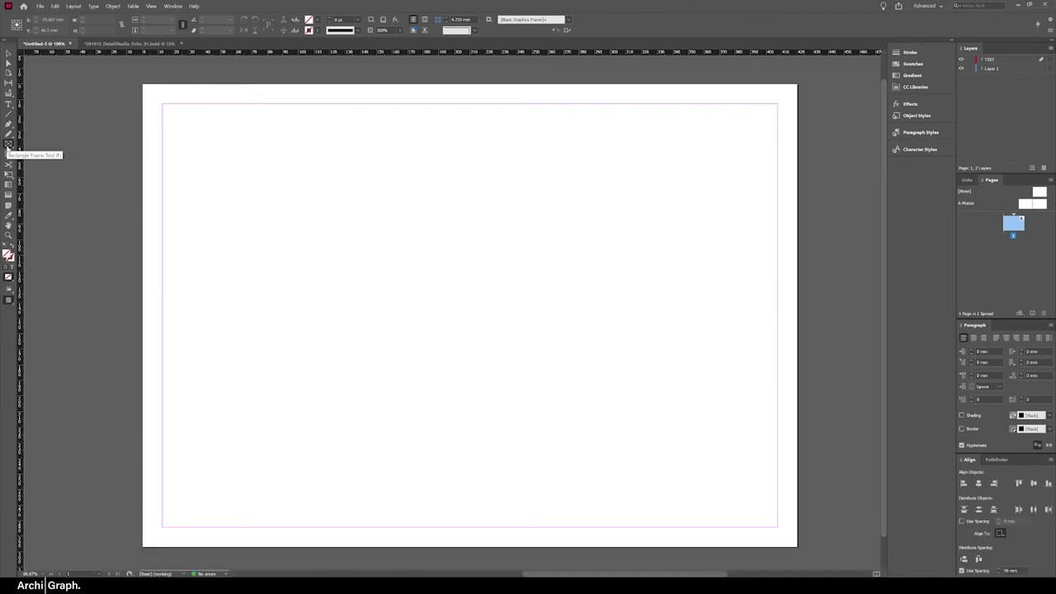
Draw a rectangle frame across the margins and divide it into a 5 by 5 grid
click(8, 144)
drag(163, 104, 778, 530)
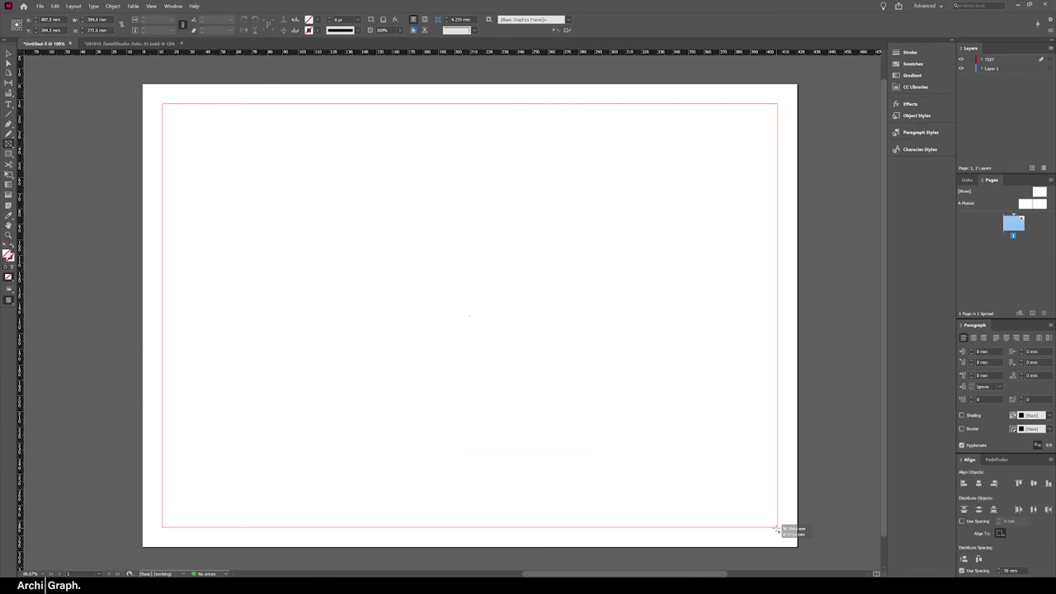
key(Right)
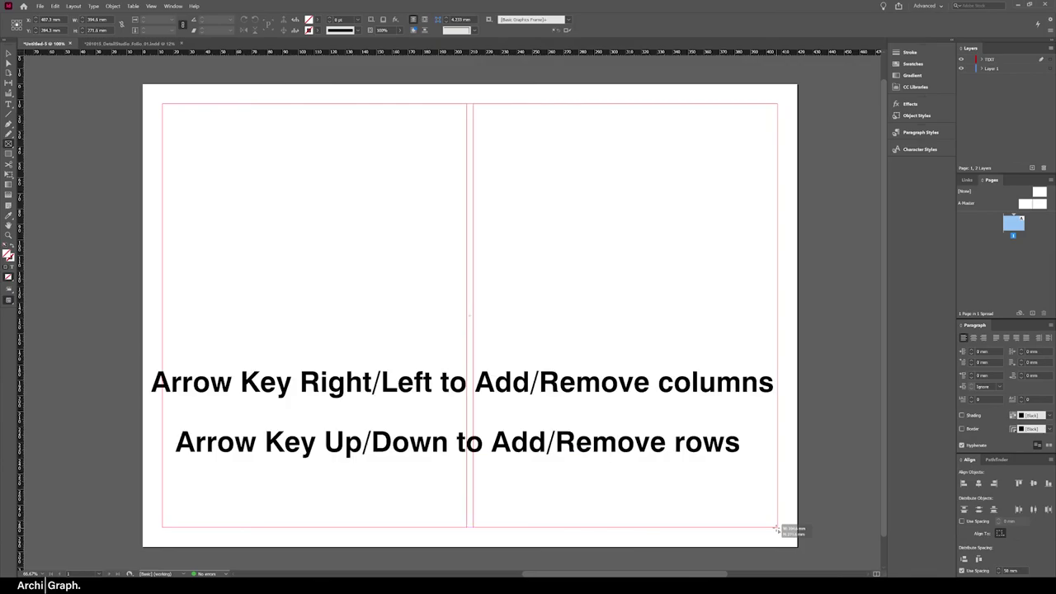
key(Right)
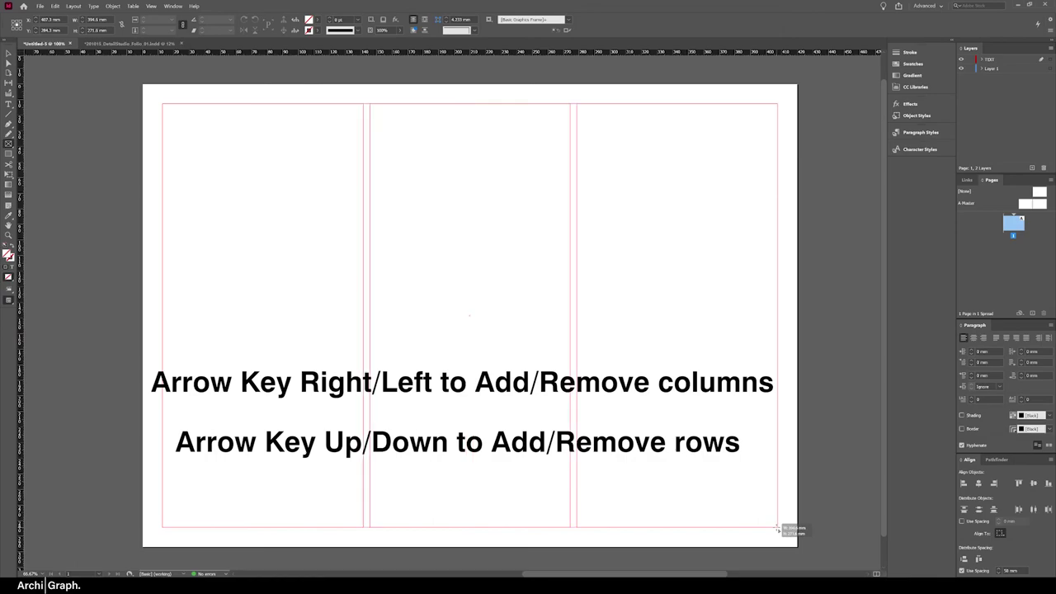
key(Up)
key(Up)
key(Up)
key(Right)
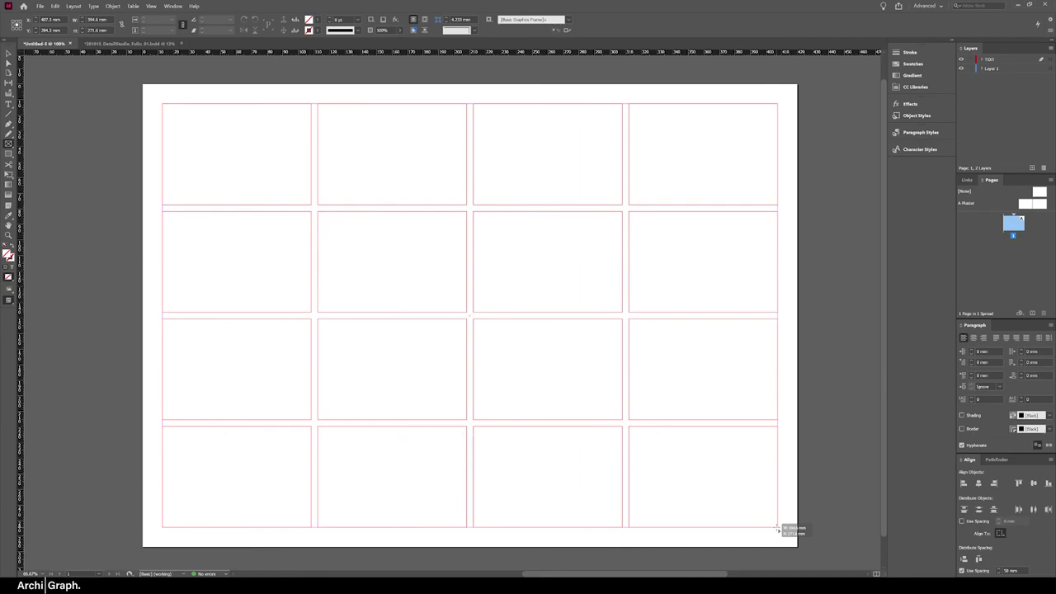
key(Right)
key(Up)
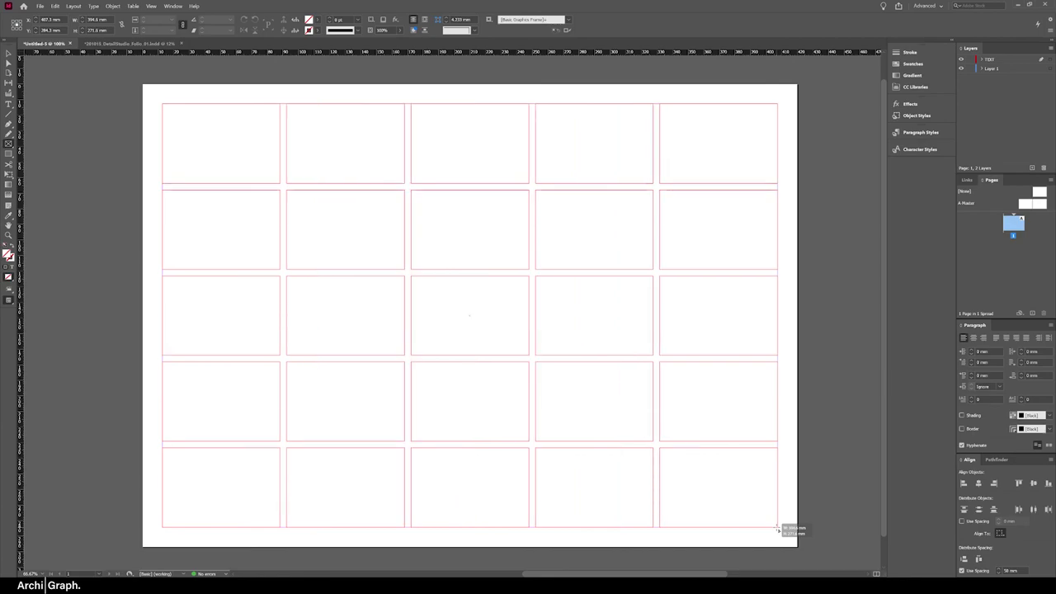
key(Left)
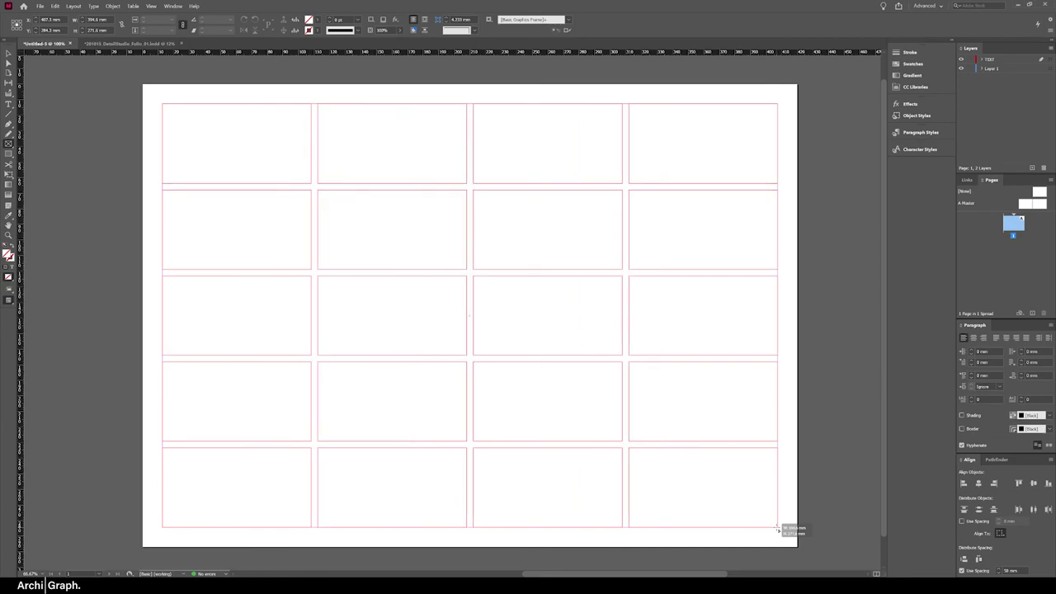
key(Right)
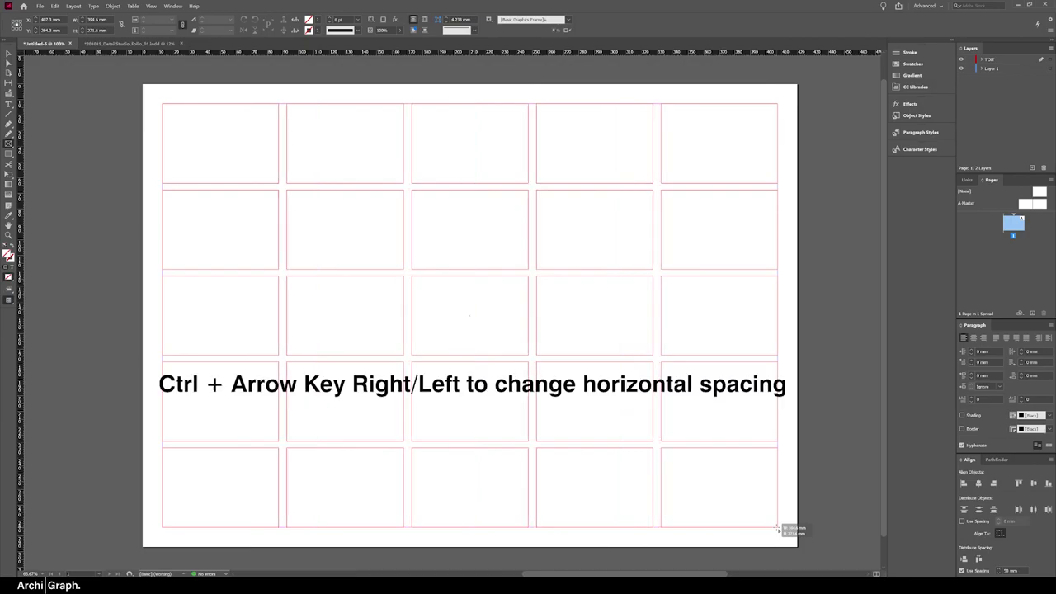
Widen the row and column gutters of the frame grid and finish creating it
key(ctrl+Up)
key(ctrl+Up)
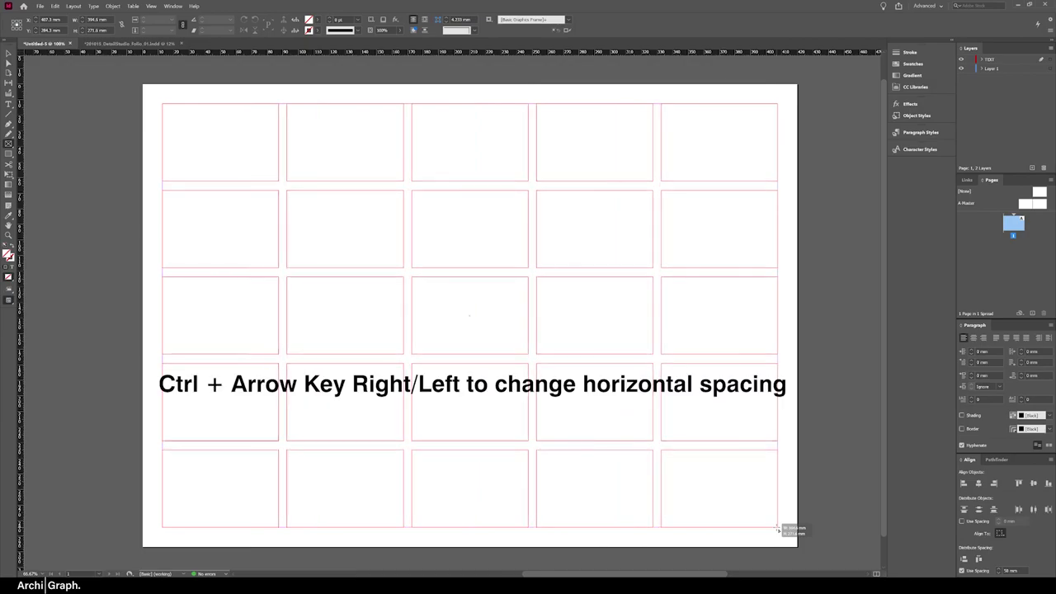
key(ctrl+Right)
key(ctrl+Right)
key(ctrl+Up)
key(ctrl+Right)
key(ctrl+Right)
key(ctrl+Right)
key(ctrl+Up)
drag(777, 528, 778, 528)
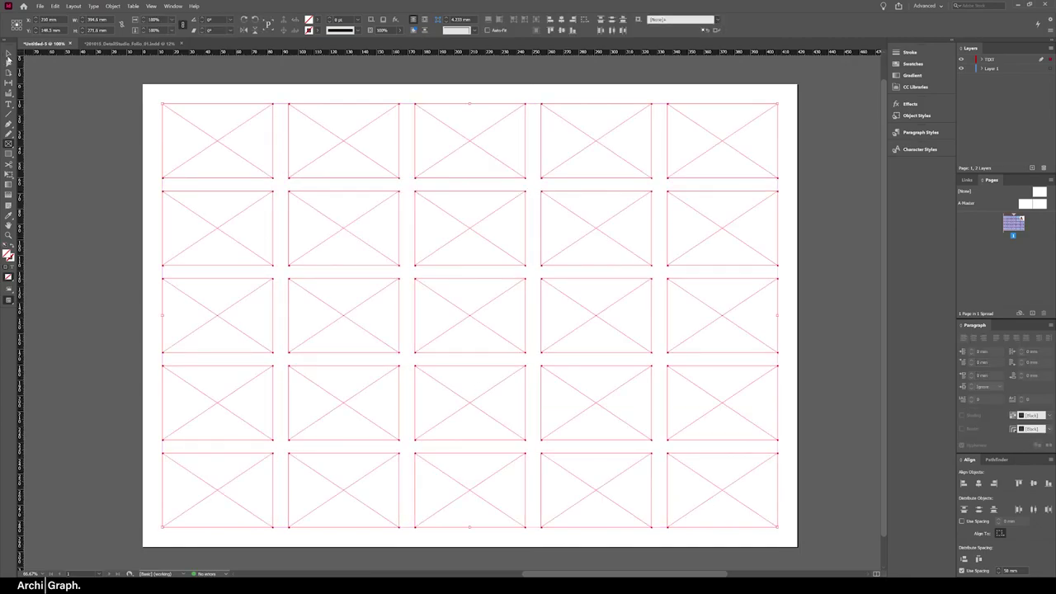
With nothing selected, load images to place into the grid with Ctrl+D
click(10, 53)
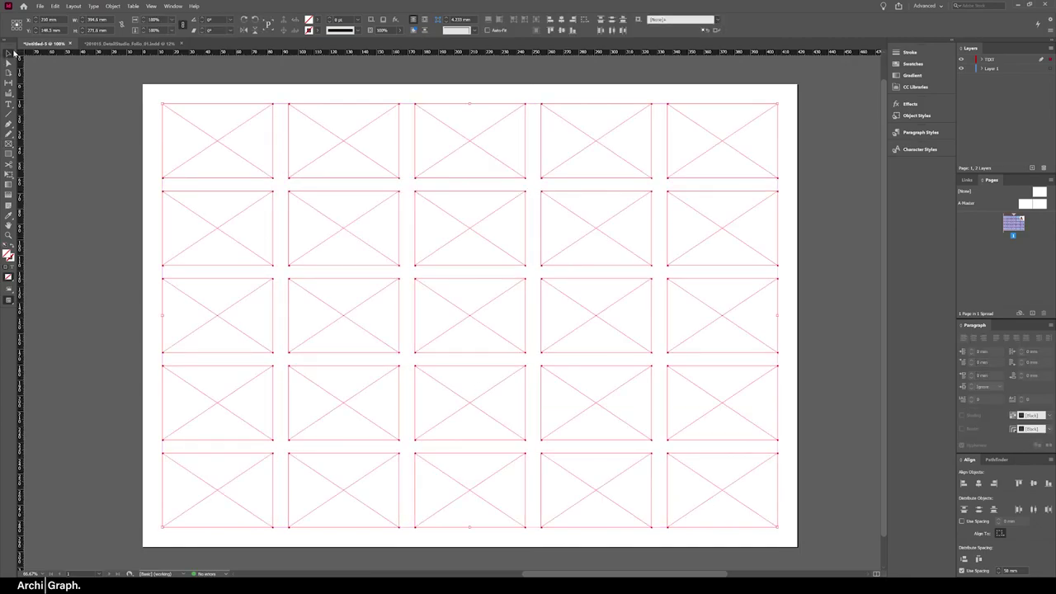
click(222, 135)
click(138, 158)
key(ctrl+d)
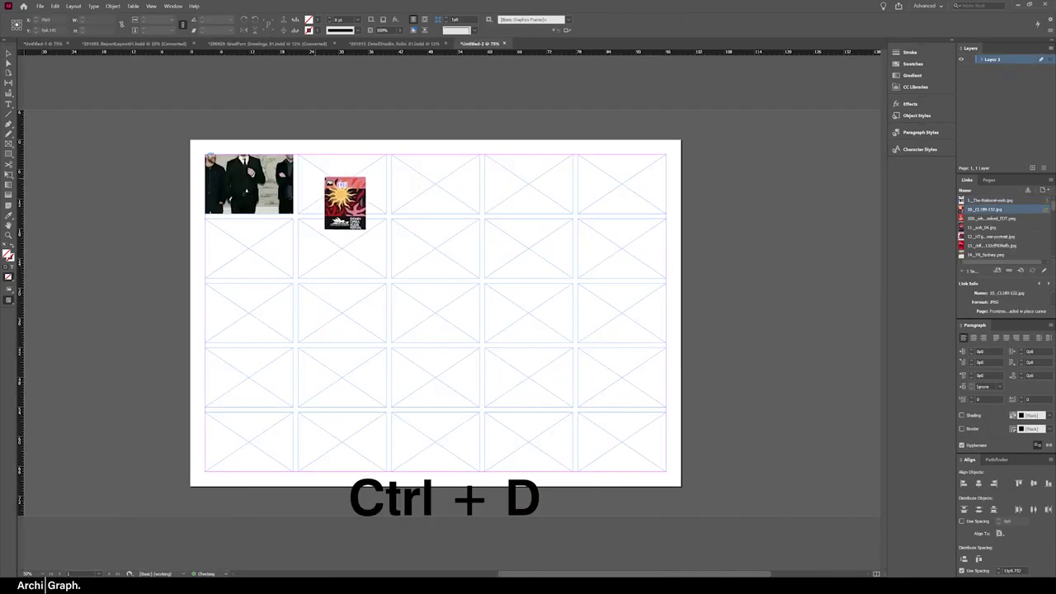
Place images into the five top-row frames and two second-row frames
click(326, 178)
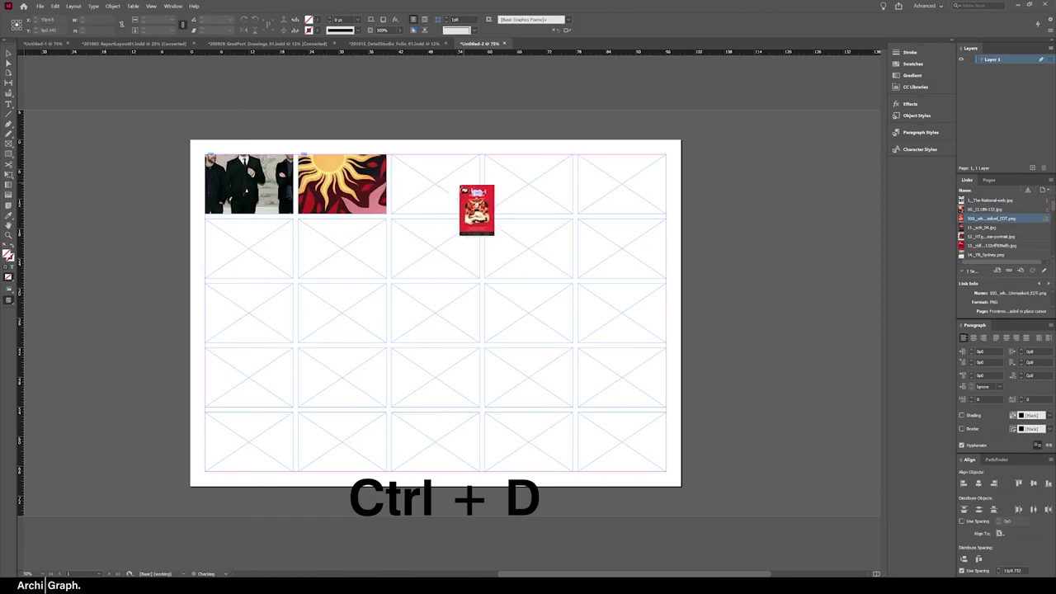
click(458, 187)
click(536, 192)
click(594, 187)
click(594, 225)
click(558, 251)
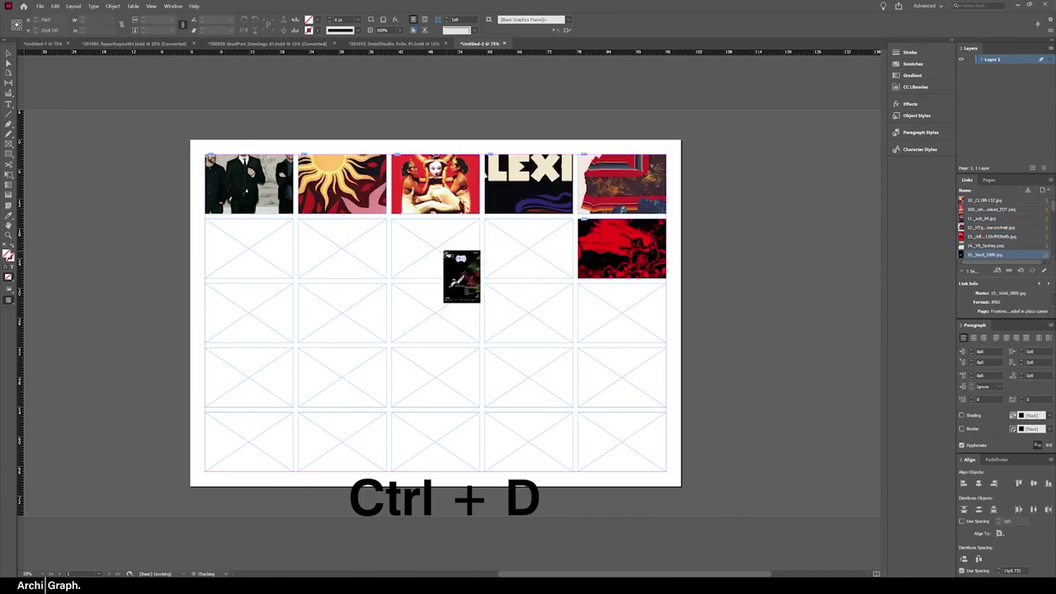
click(446, 251)
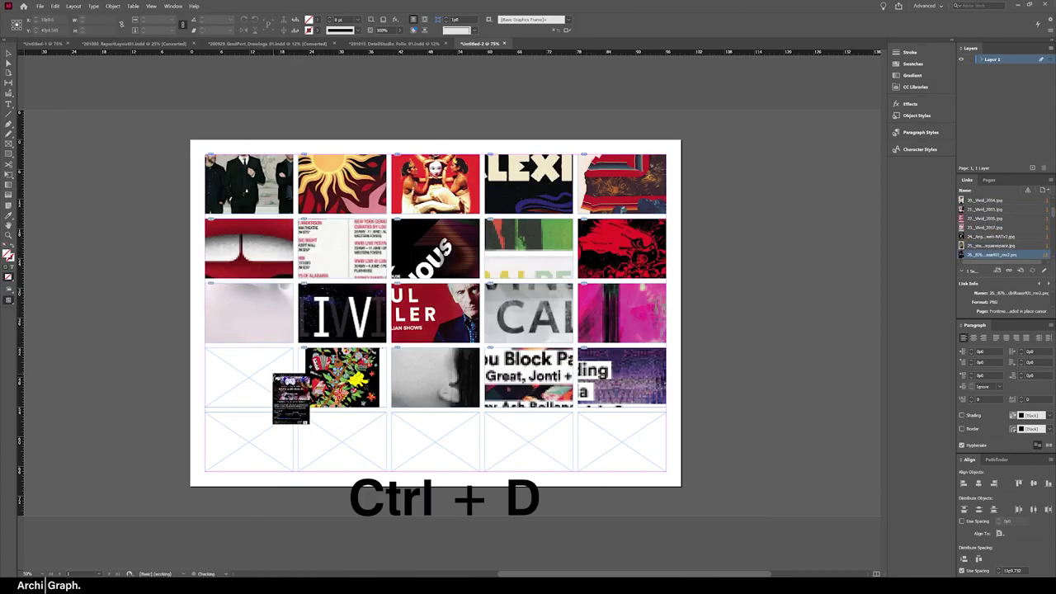
Place images into the first frame of row 4 and all five row-5 frames
click(272, 363)
click(264, 425)
click(330, 425)
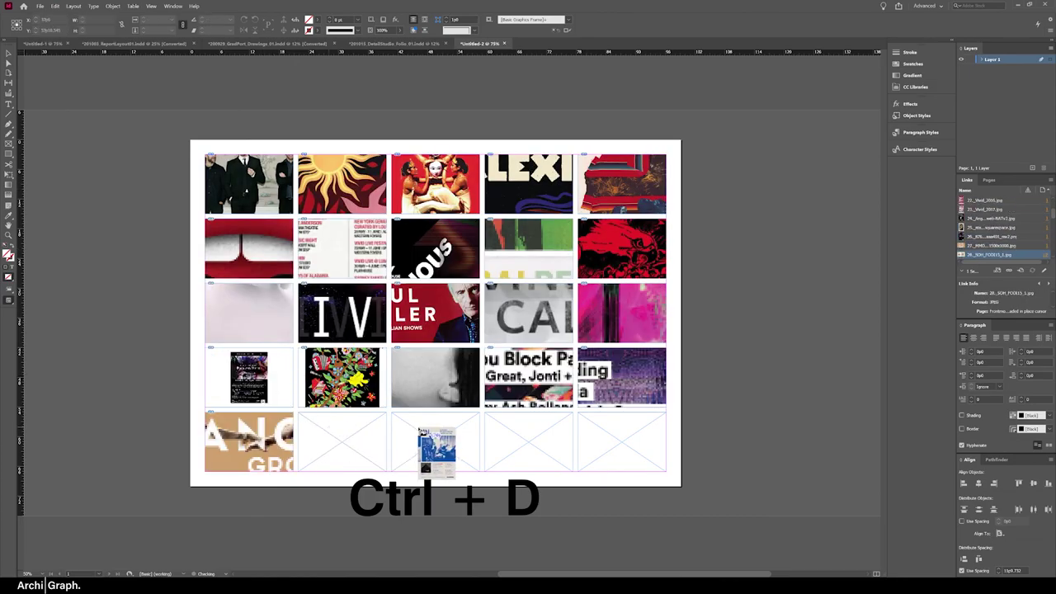
click(437, 438)
click(530, 435)
click(611, 434)
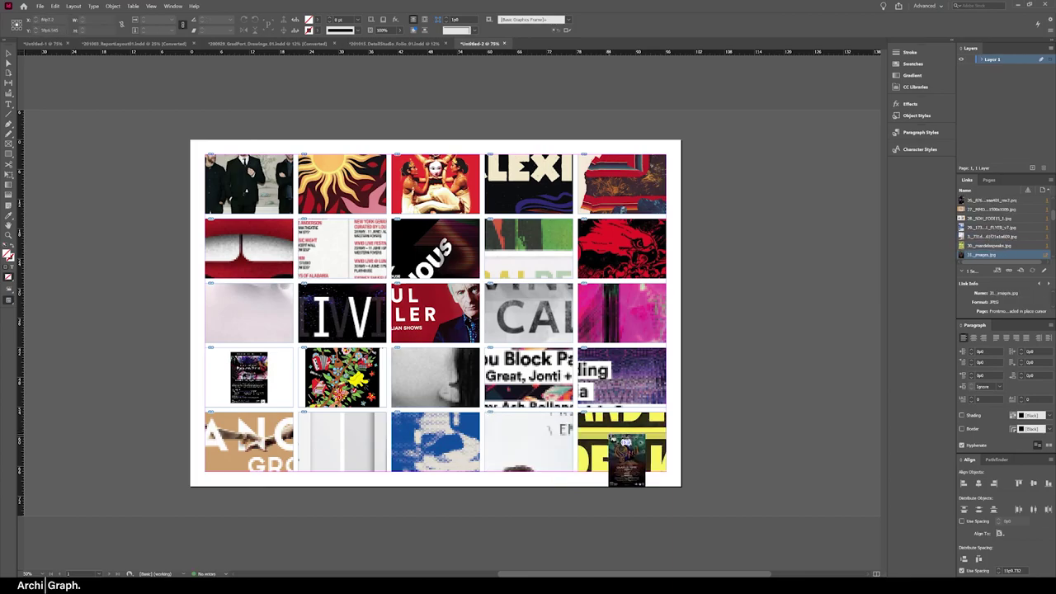